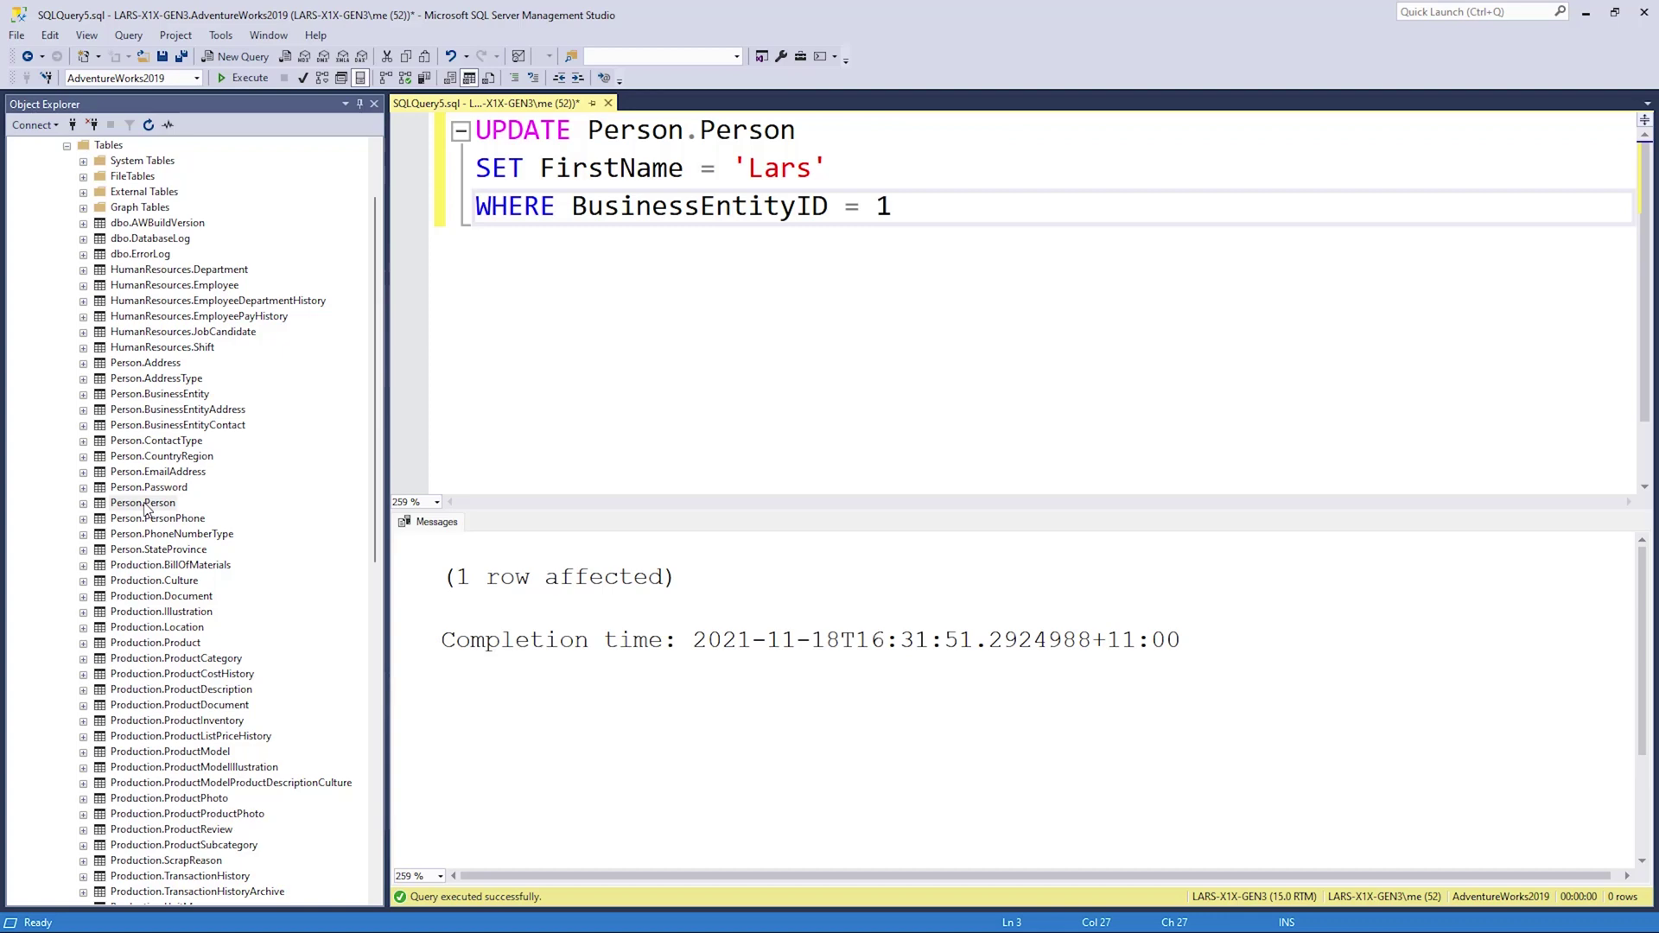
Show the top 1000 rows of the Person.Person table
{"action": "right_click", "coordinate": [143, 503]}
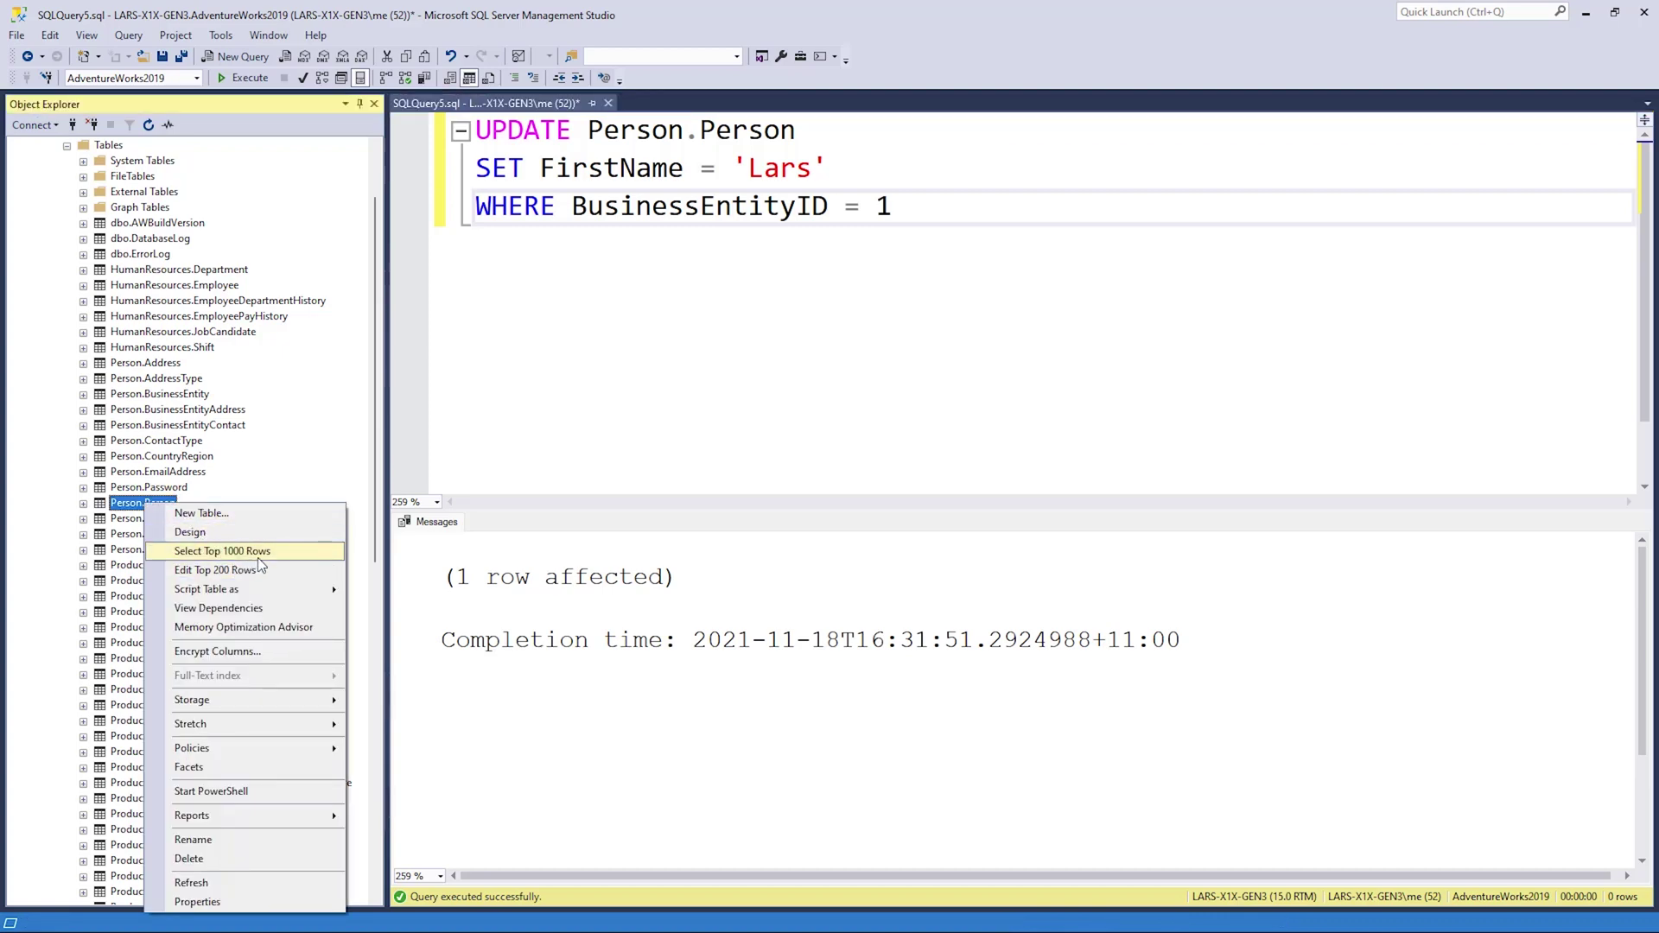
{"action": "left_click", "coordinate": [221, 551]}
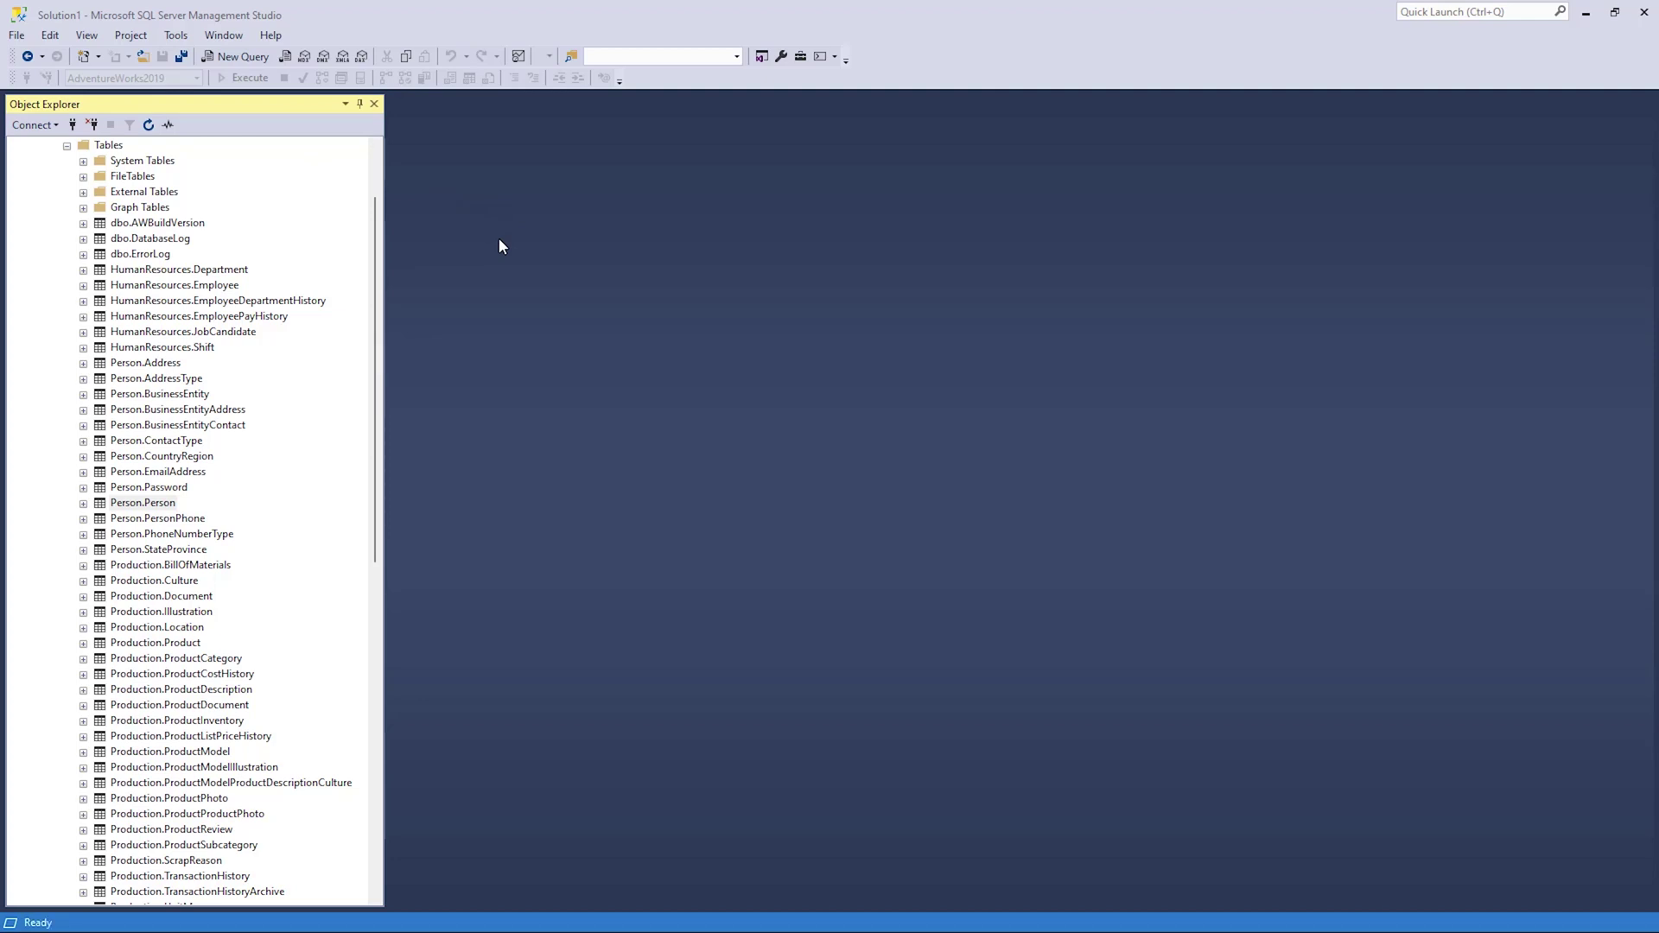
In a new query, select Title, FirstName and LastName for people named Mary, returning 42 rows
{"action": "left_click", "coordinate": [232, 58]}
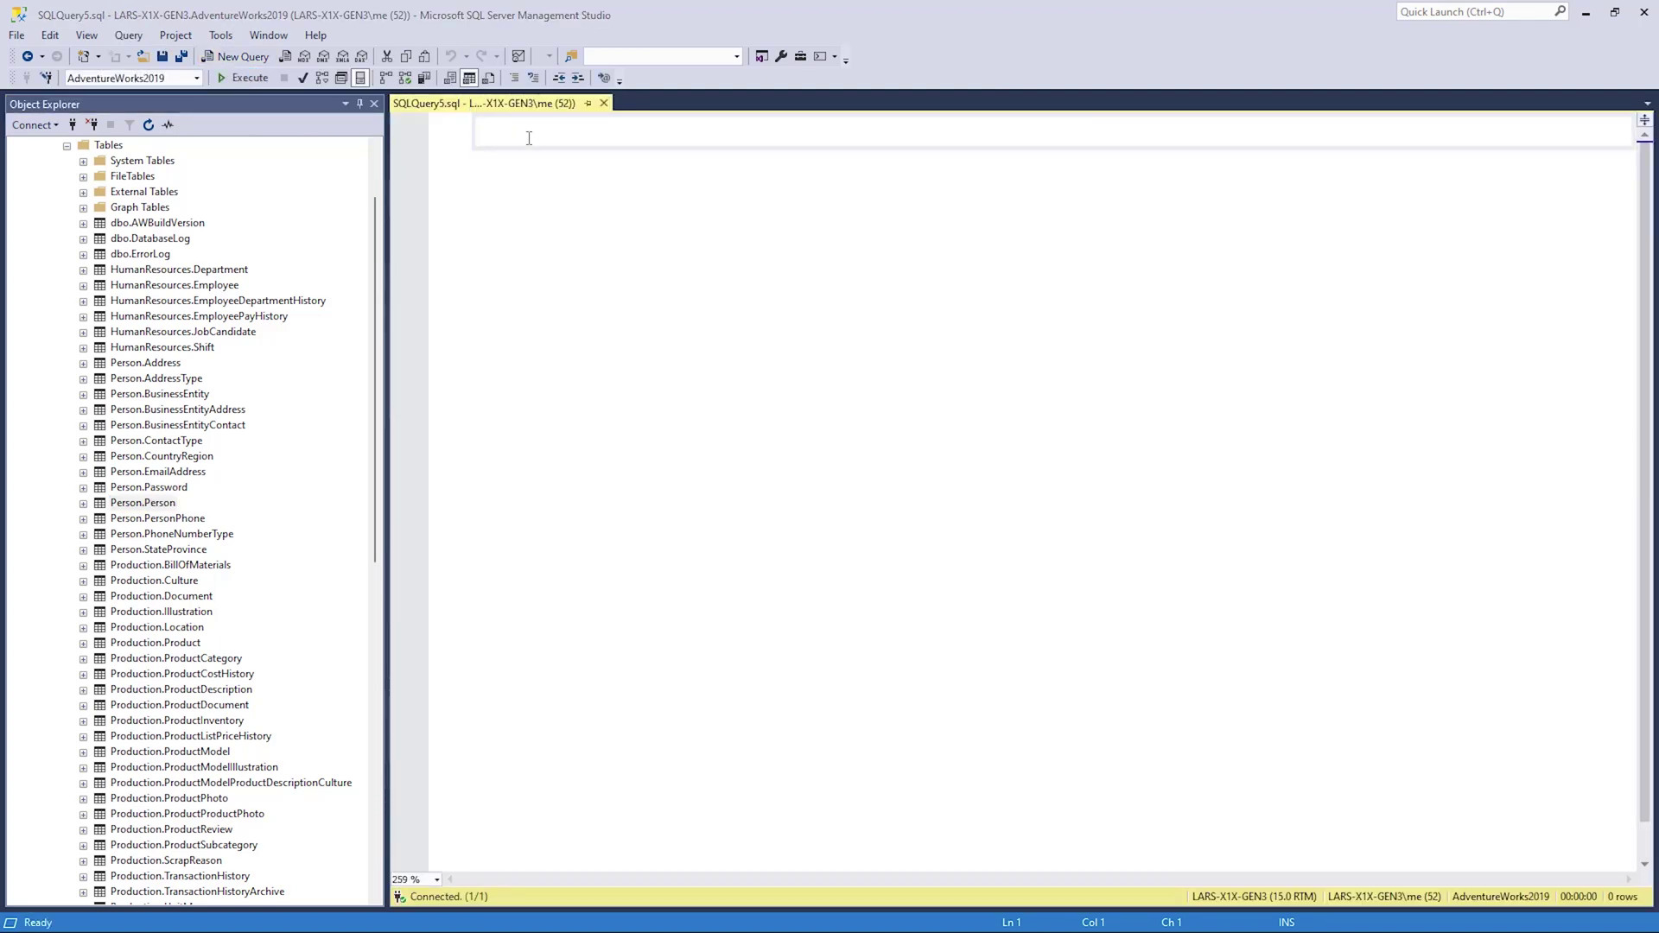
{"action": "type", "text": "SELECT Title, FirstName, LastName FROM Person.Person WHERE FirstName = 'Mary'"}
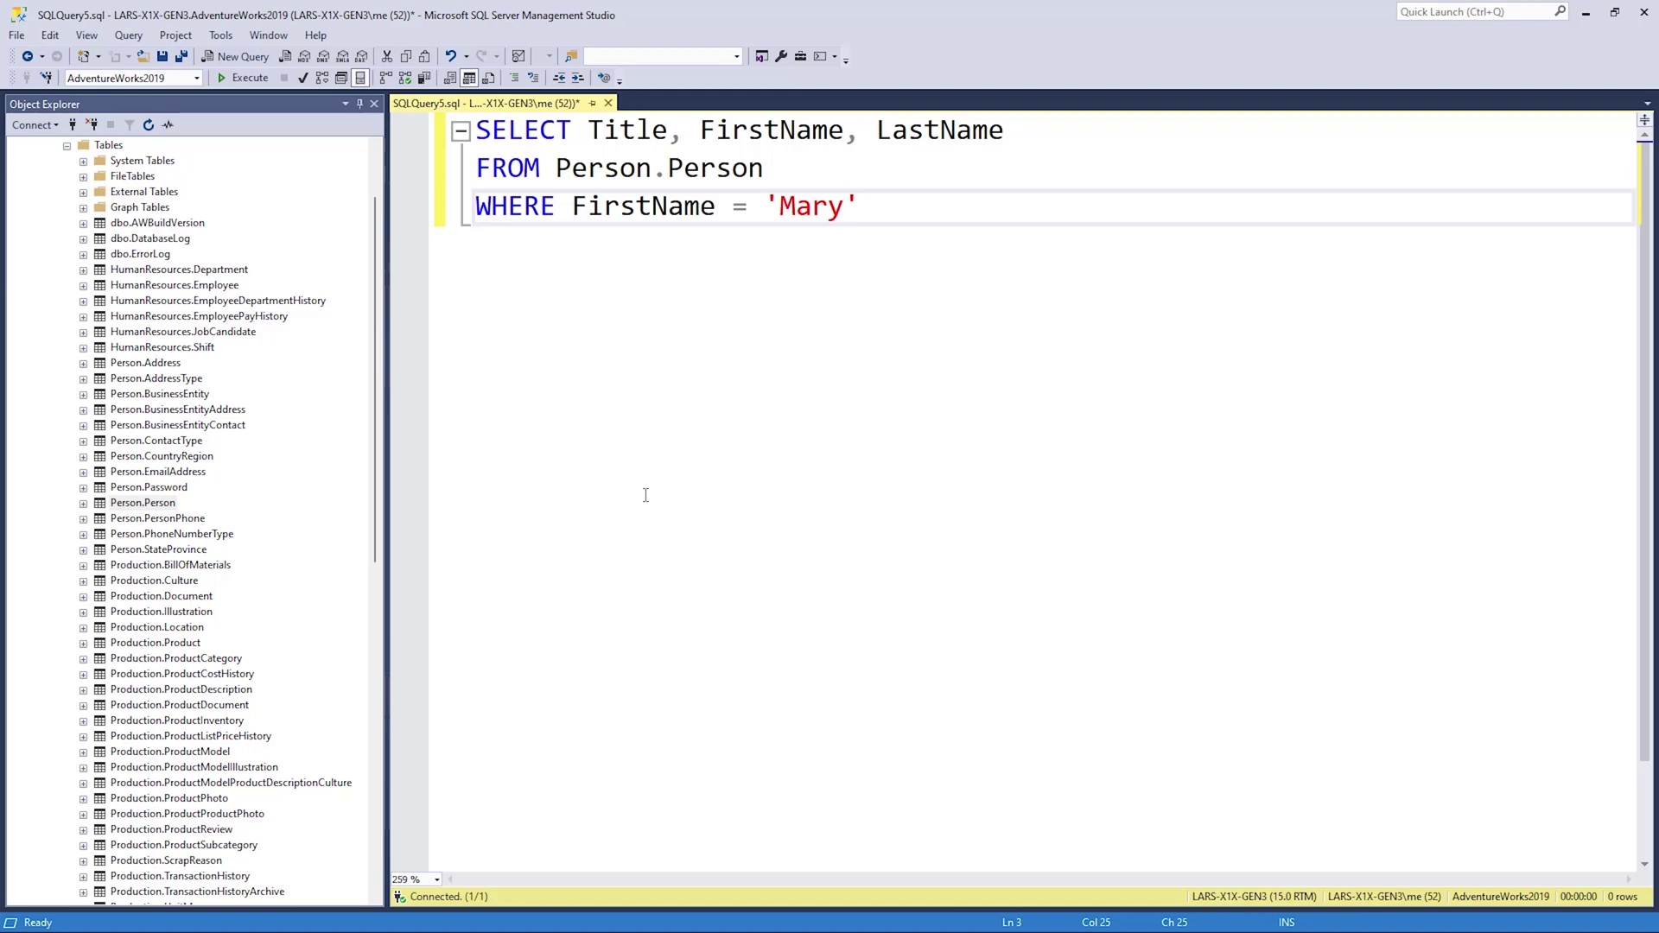
{"action": "left_click", "coordinate": [244, 79]}
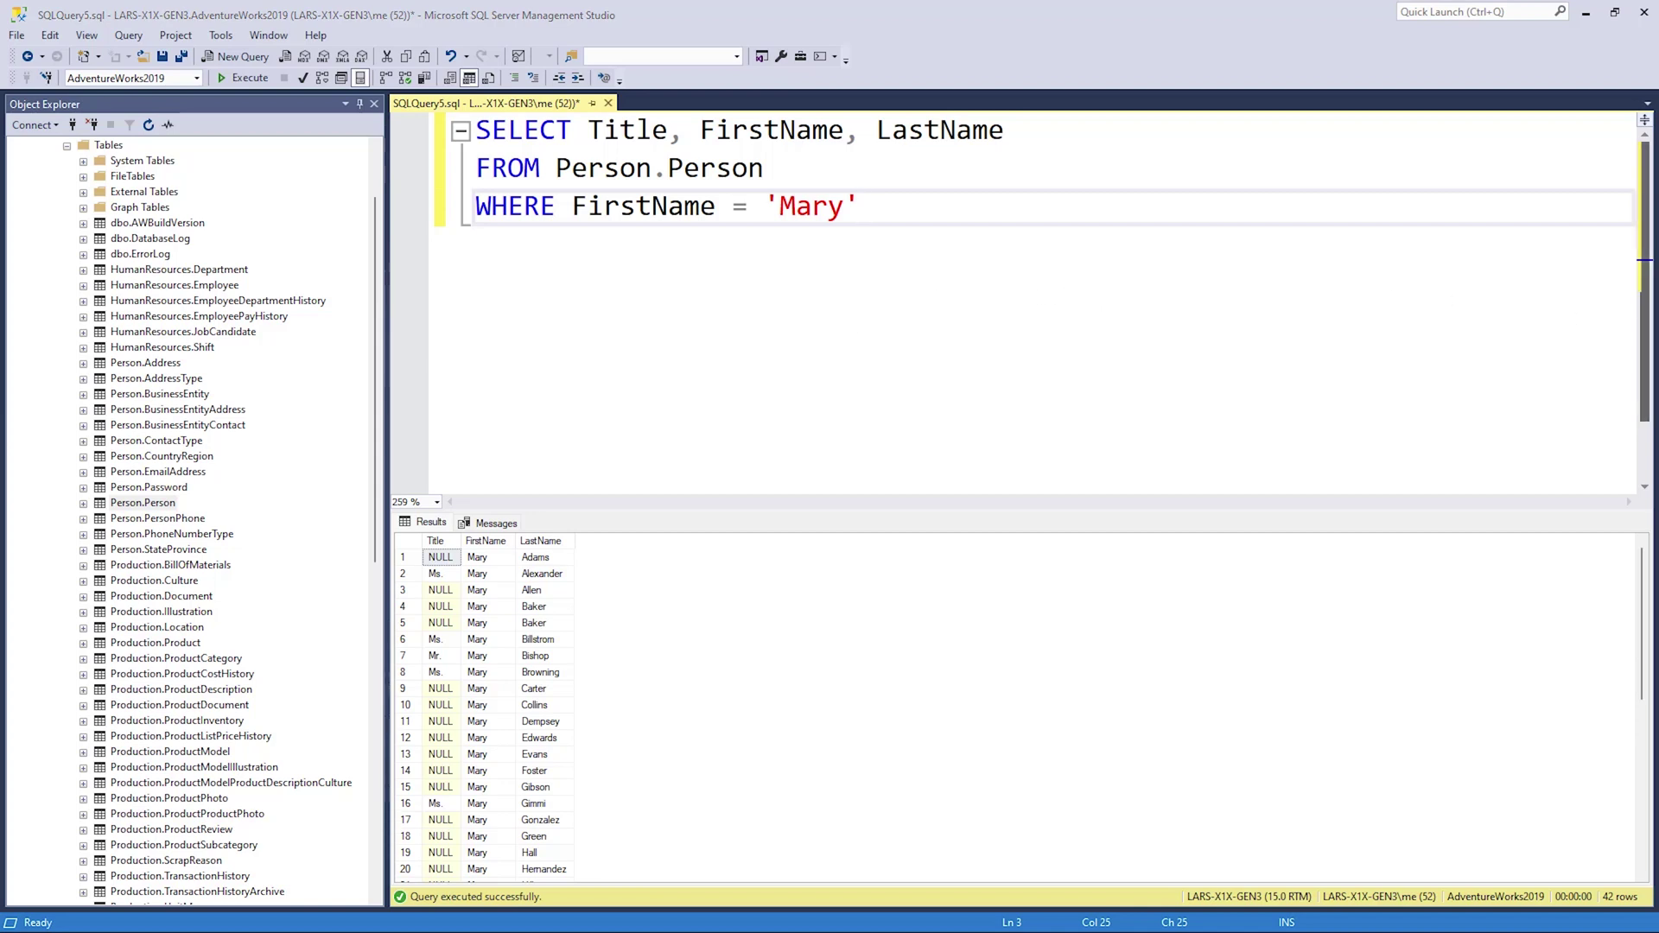
Run UPDATE Person.Person SET FirstName = 'Lars' WHERE BusinessEntityID = 1, affecting one row
{"action": "key", "text": "ctrl+a"}
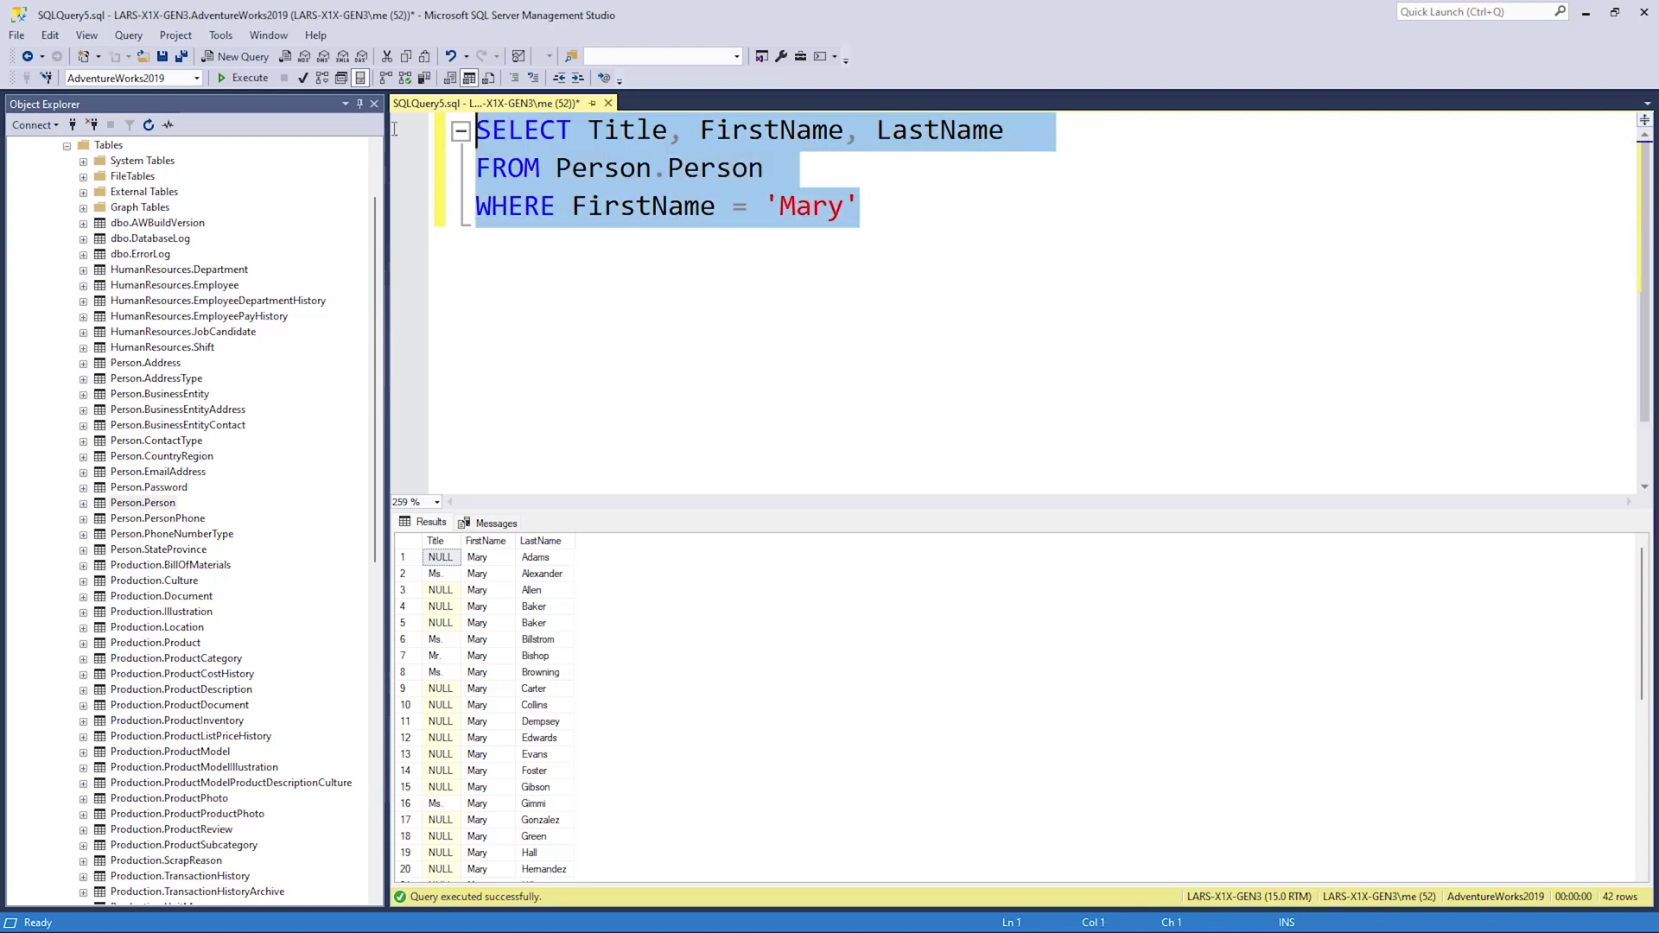
{"action": "type", "text": "UPDATE Person.Person SET FirstName = 'Lars' WHERE BusinessEntityID = 1"}
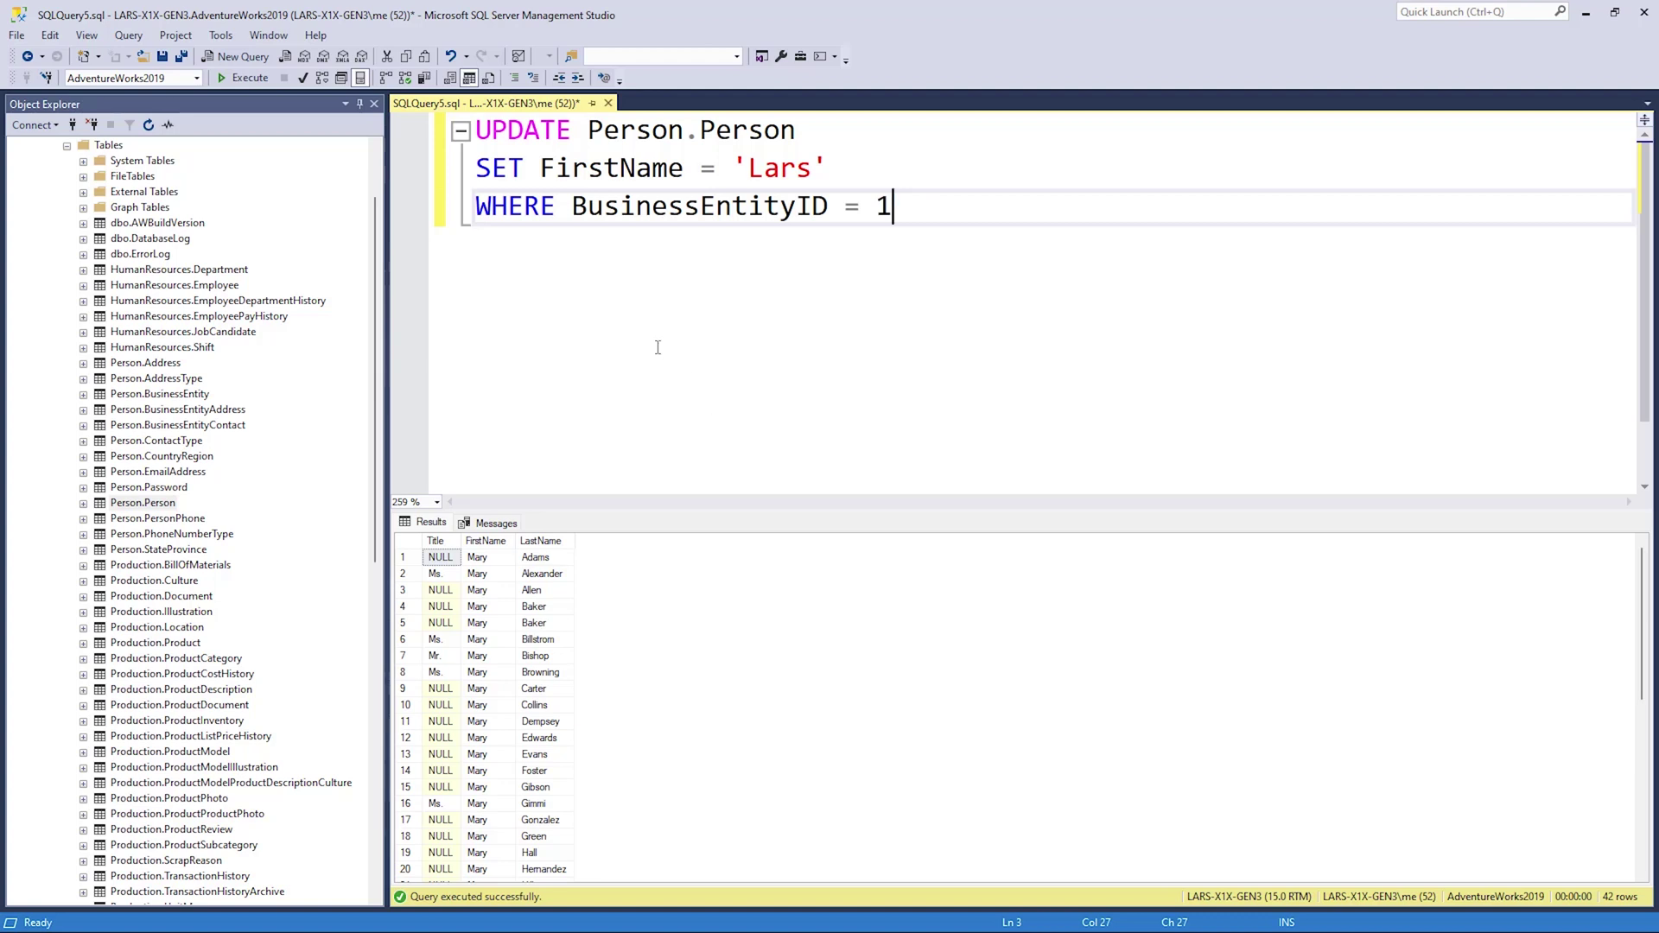
{"action": "left_click", "coordinate": [241, 79]}
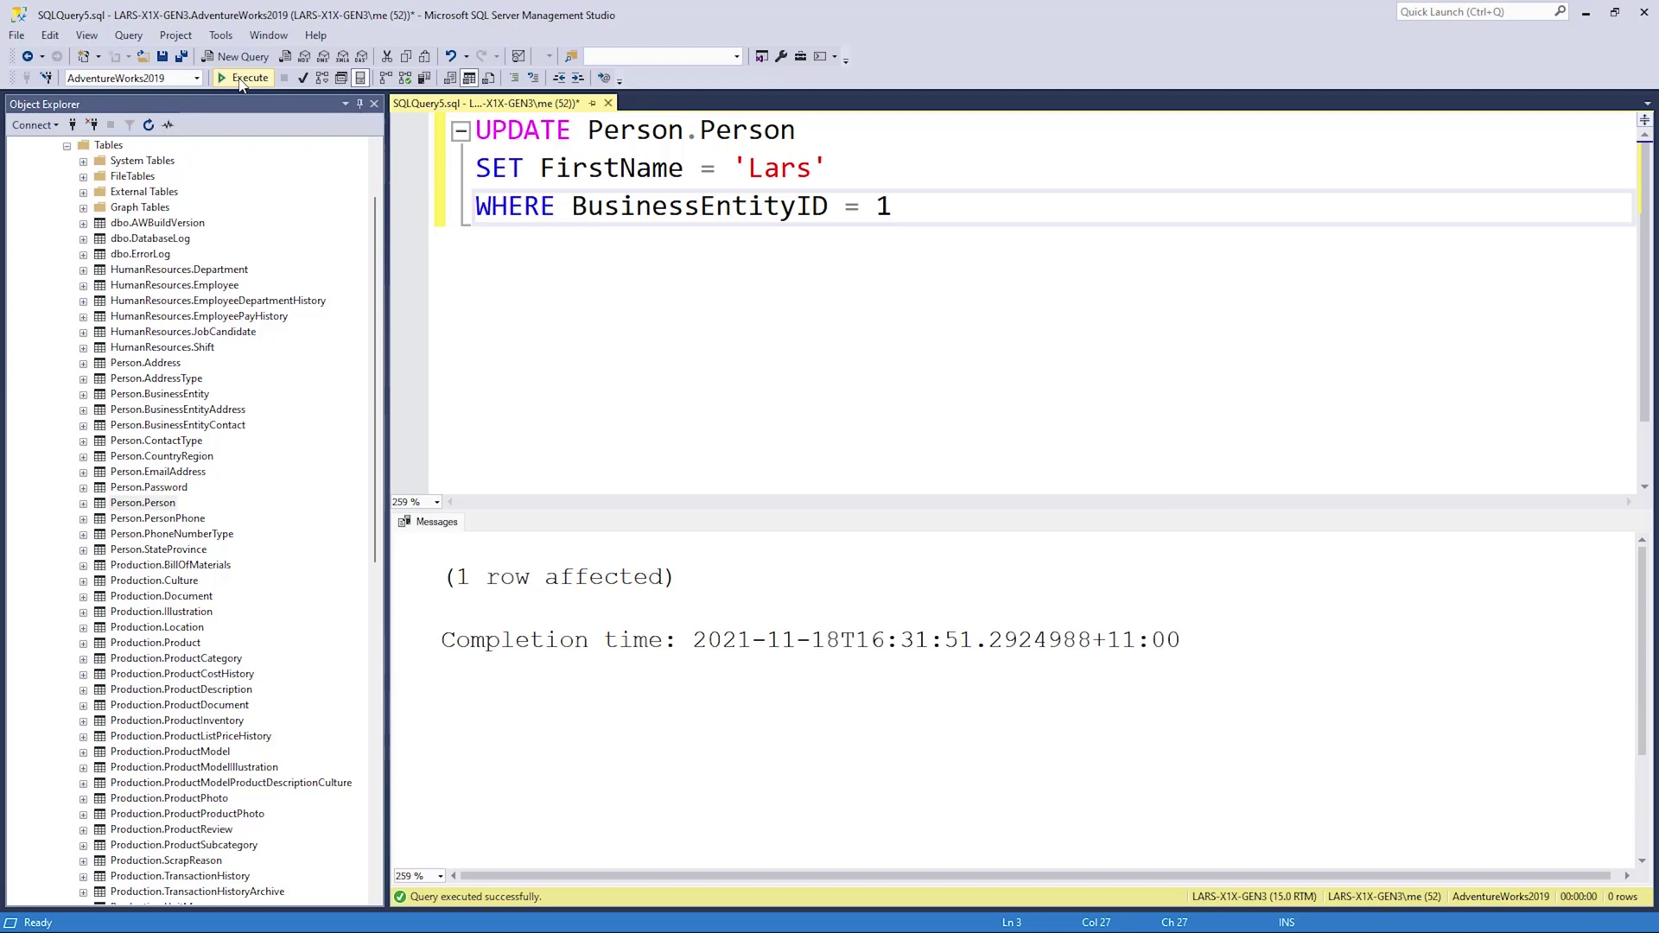
Confirm Person.Person's top 1000 rows show Lars for BusinessEntityID 1, then return to SQLQuery5
{"action": "right_click", "coordinate": [145, 504]}
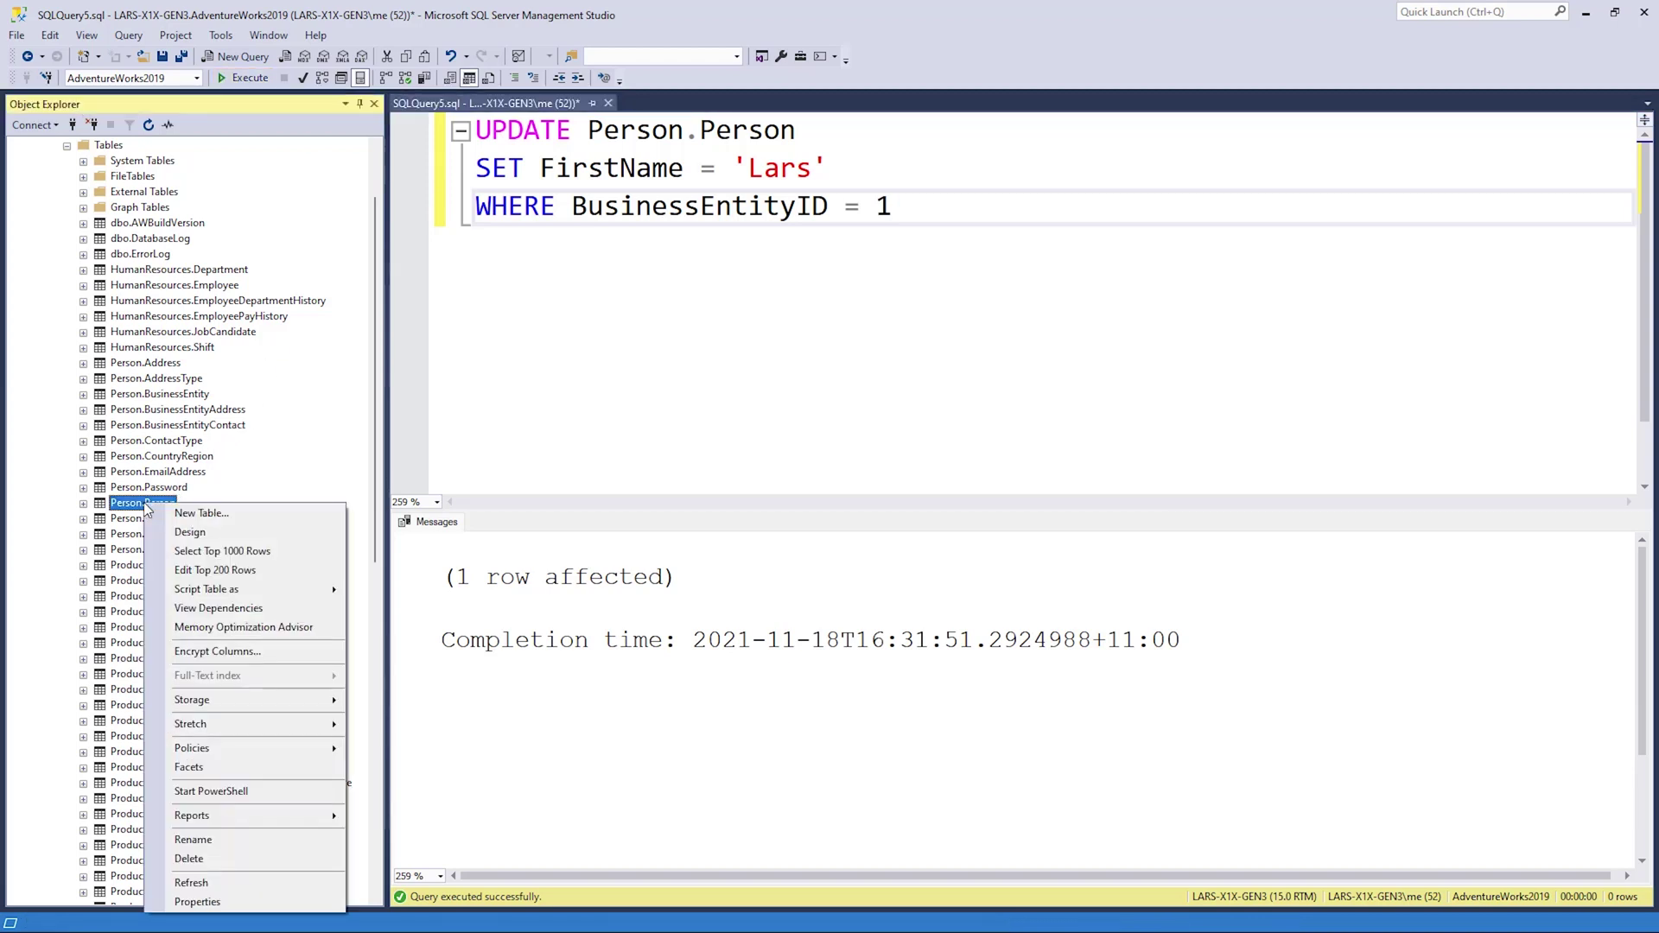
{"action": "left_click", "coordinate": [262, 554]}
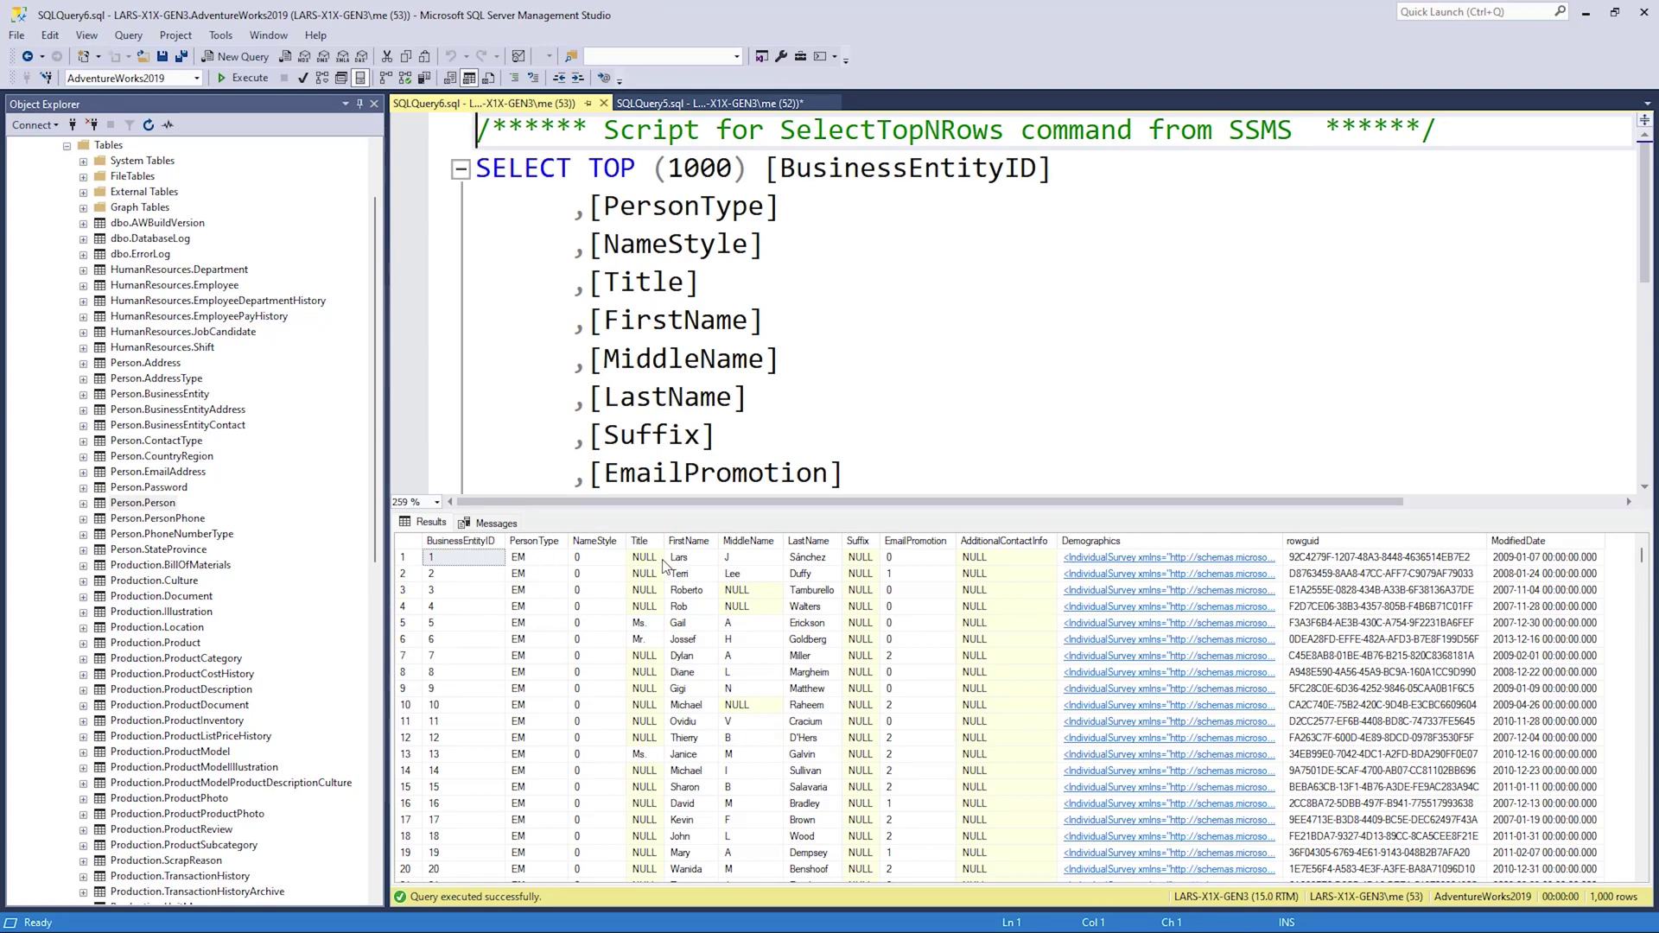
{"action": "left_click", "coordinate": [700, 559]}
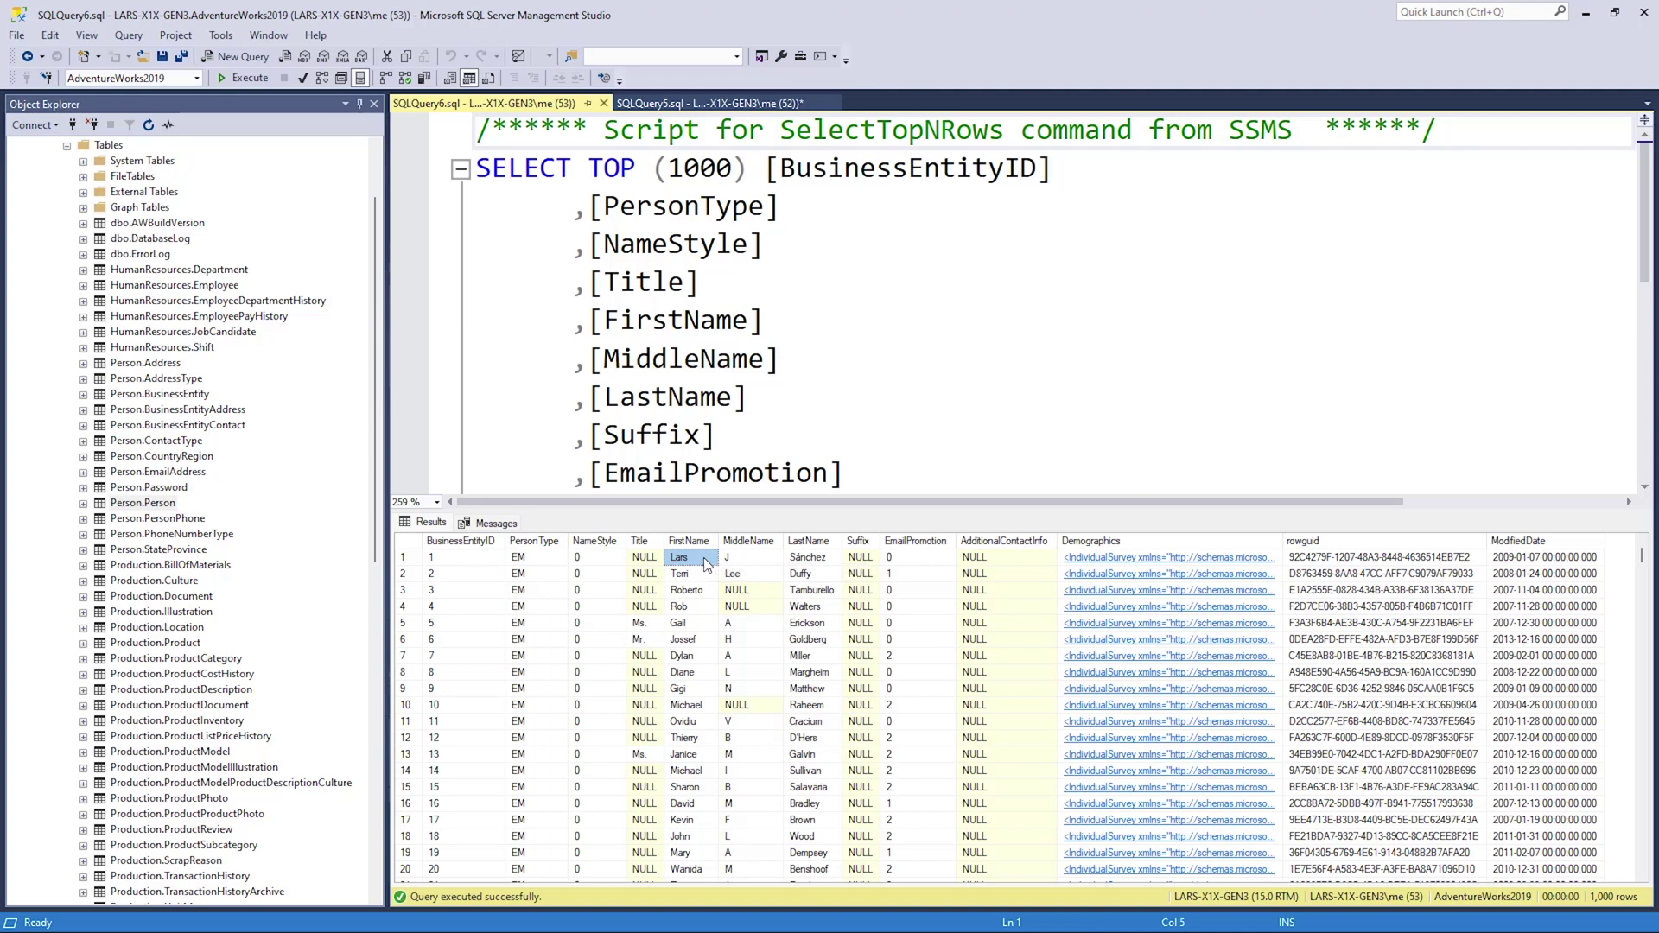
{"action": "left_click", "coordinate": [710, 104]}
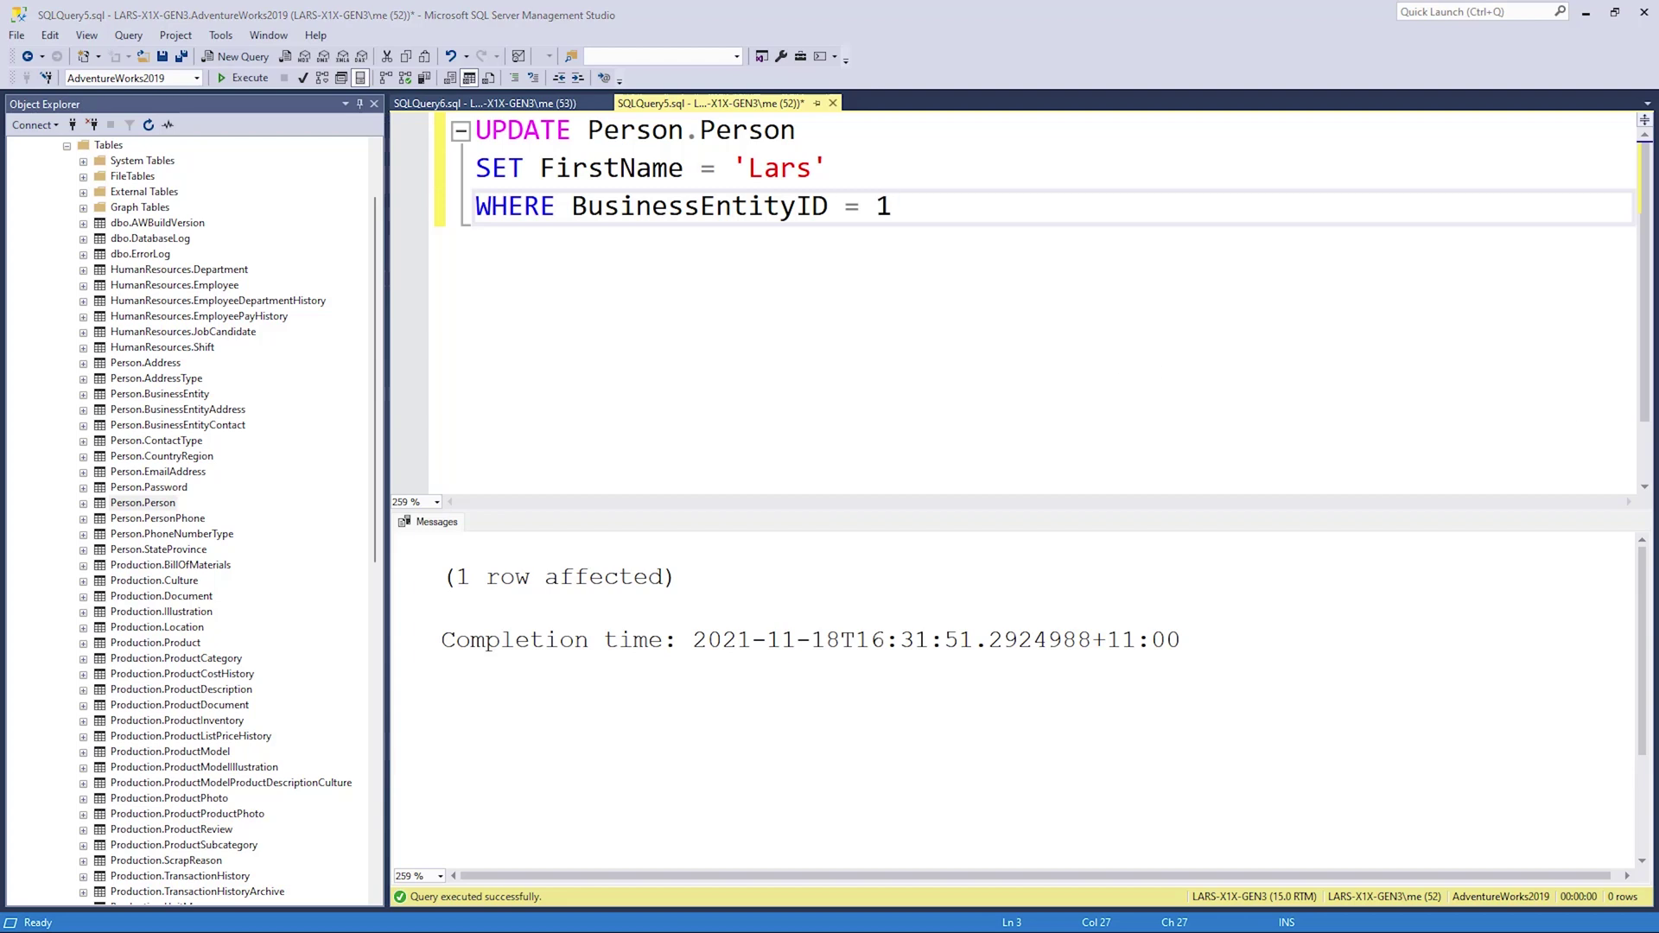
Replace the query with DELETE FROM Person.Person WHERE BusinessEntityID = 1
{"action": "key", "text": "ctrl+a"}
{"action": "type", "text": "DELETE FROM Person.Person WHERE BusinessEntityID = 1"}
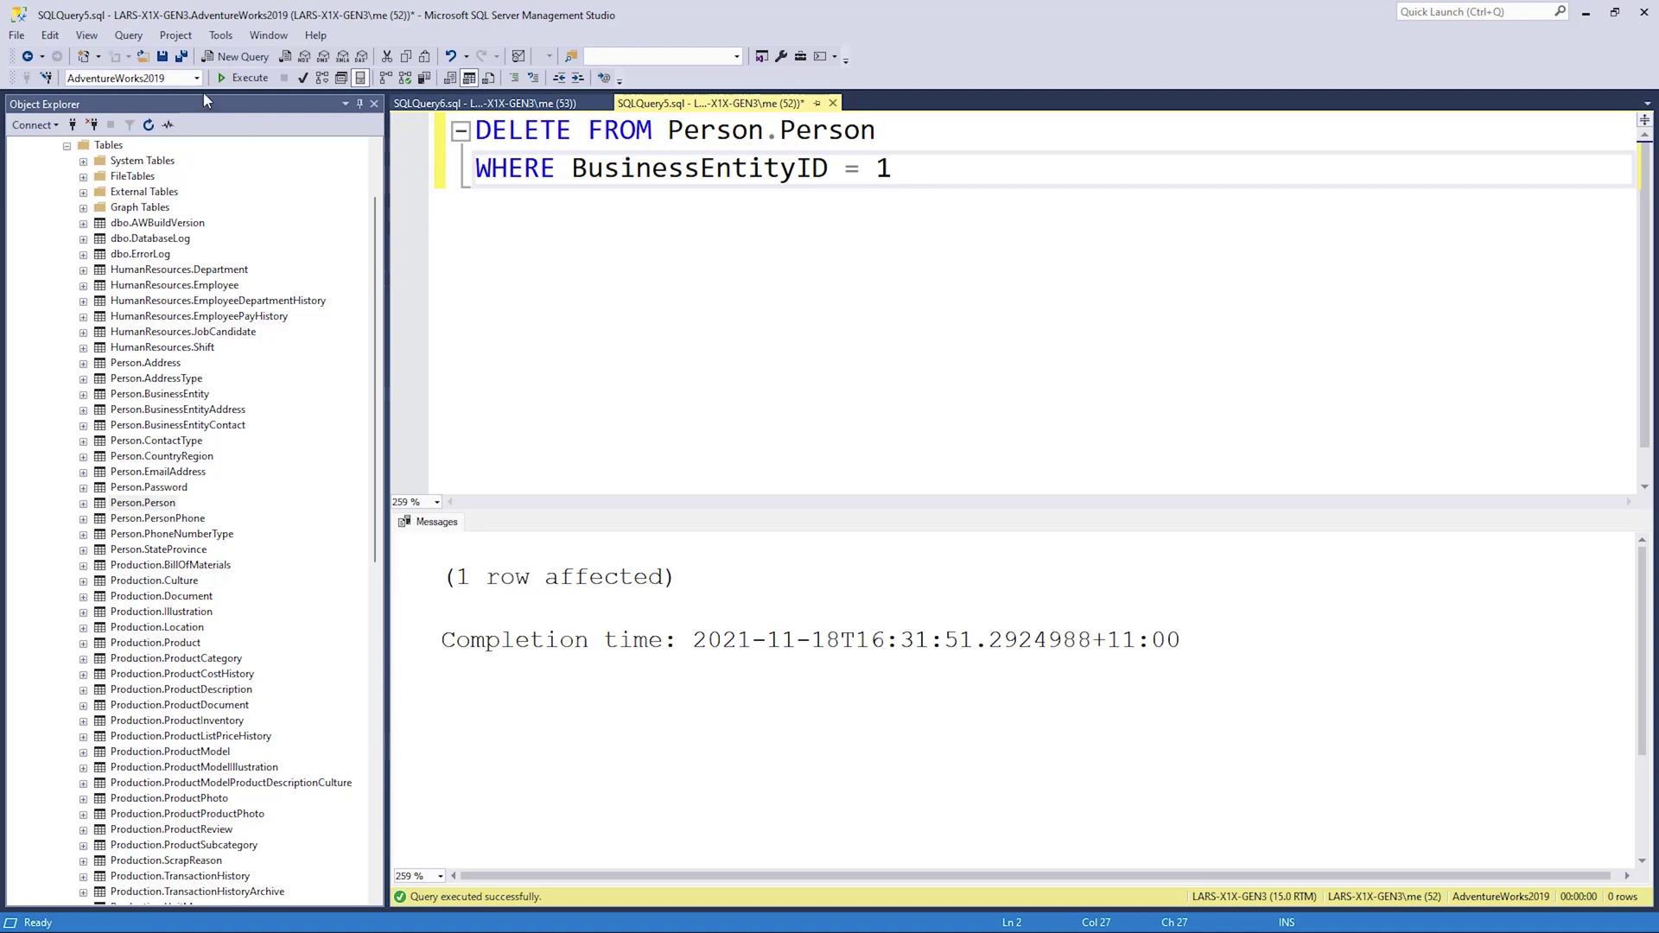
Run the DELETE and read the FK_EmailAddress_Person_BusinessEntityID constraint error
{"action": "left_click", "coordinate": [241, 78]}
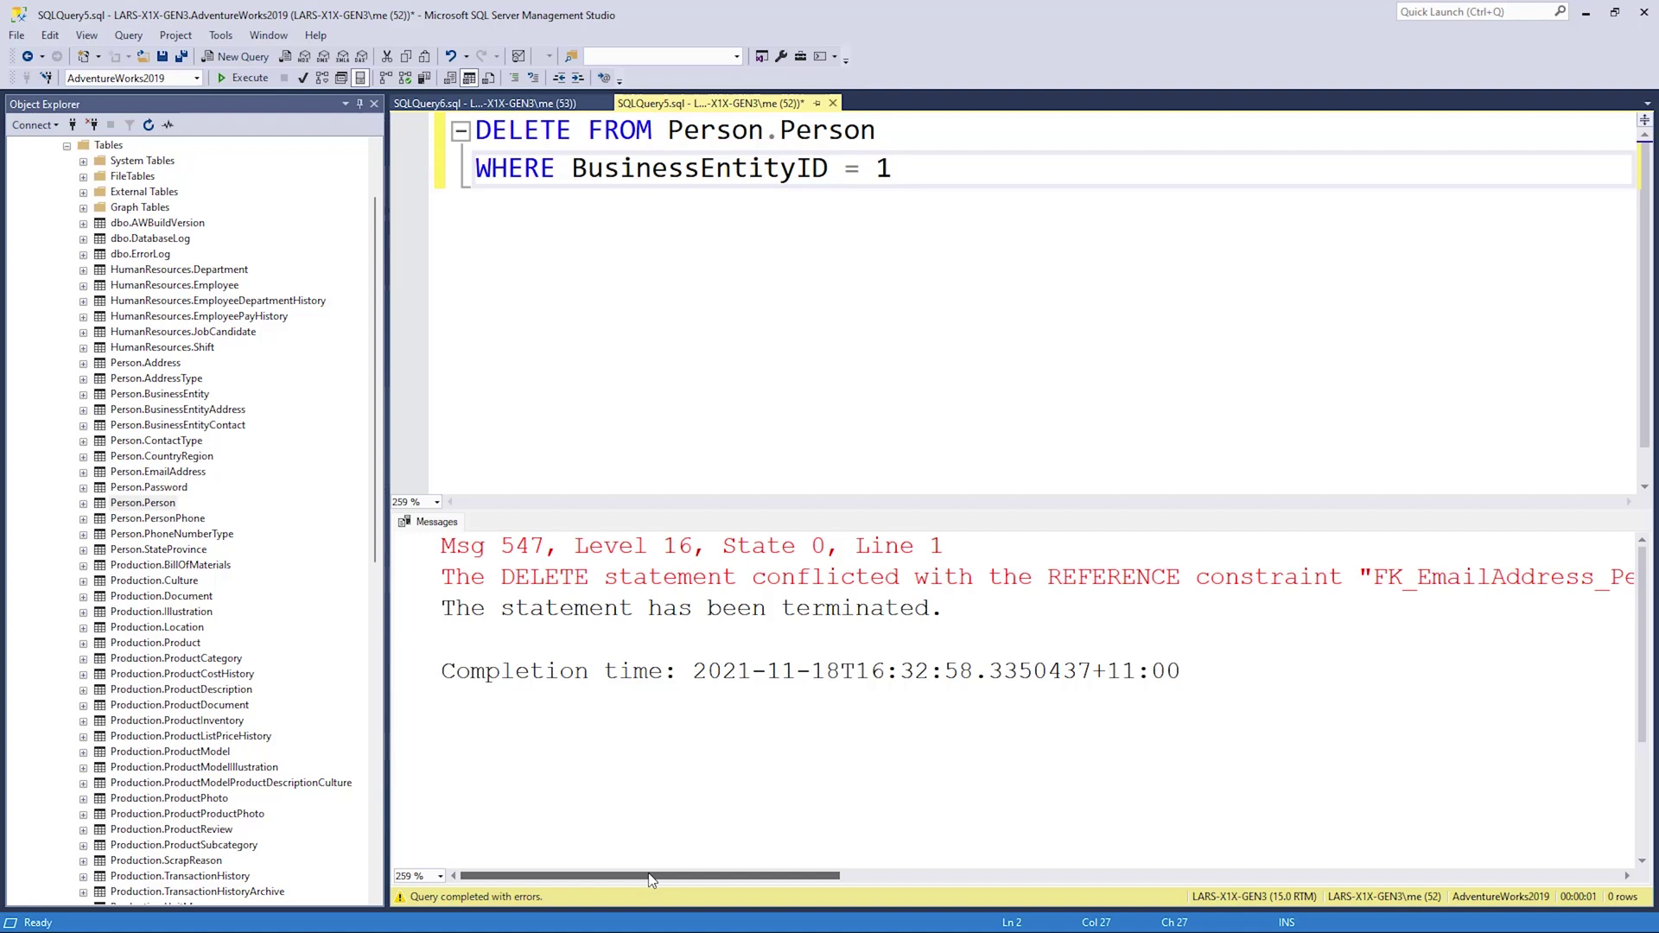
{"action": "left_click_drag", "start_coordinate": [648, 876], "coordinate": [862, 881]}
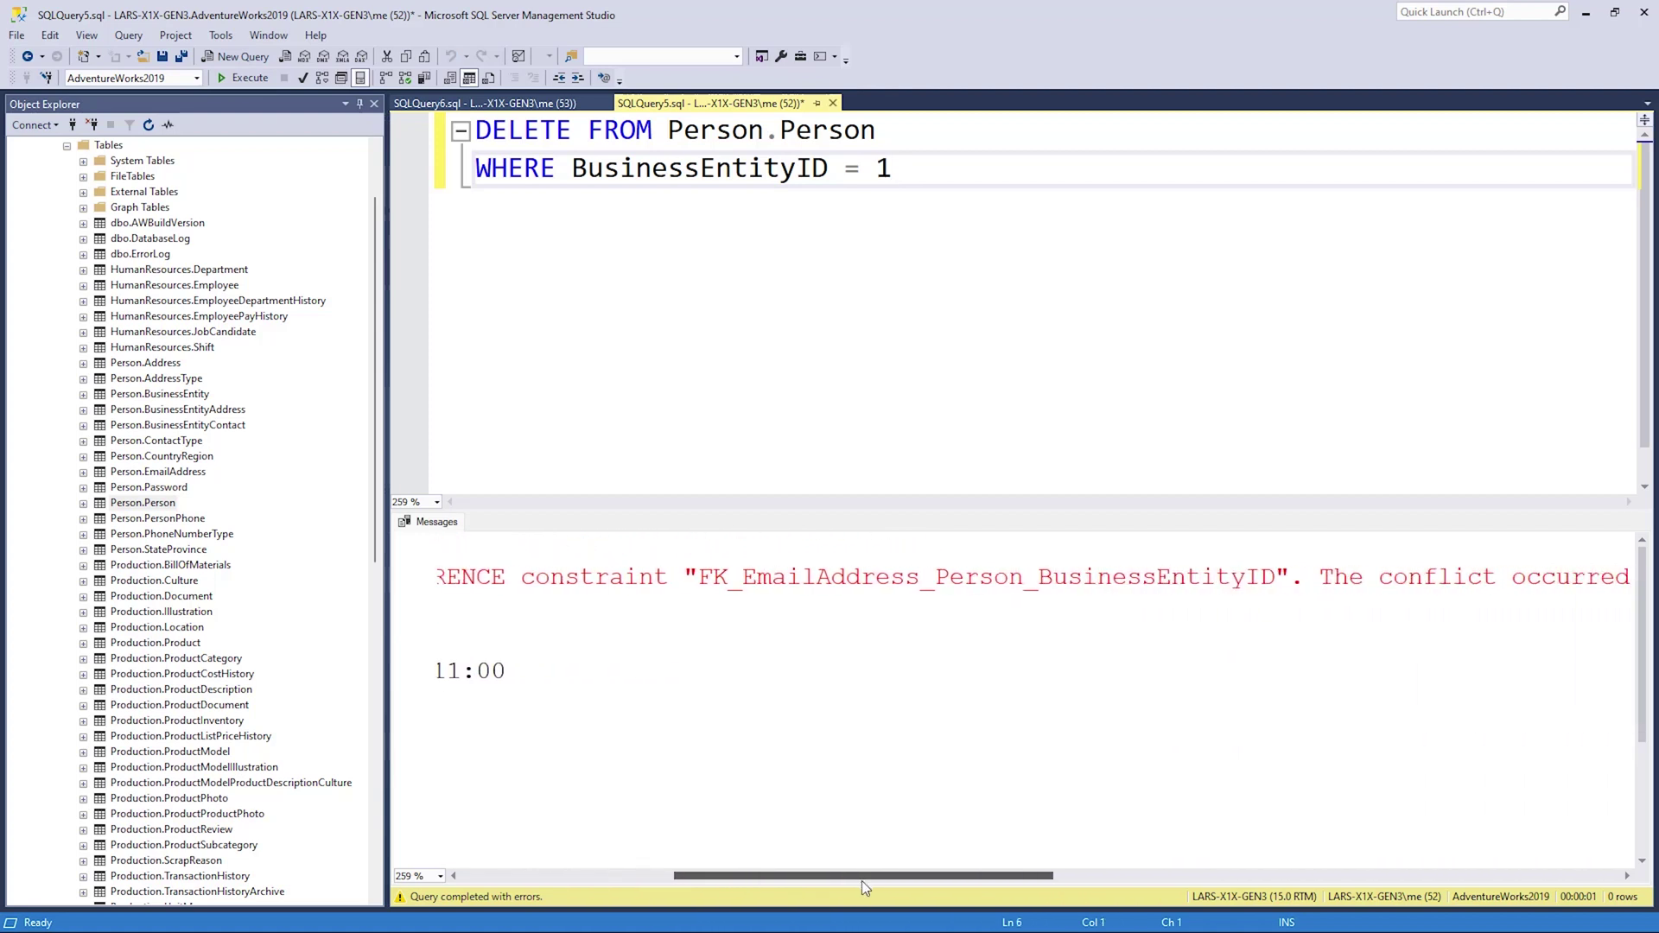
{"action": "double_click", "coordinate": [710, 577]}
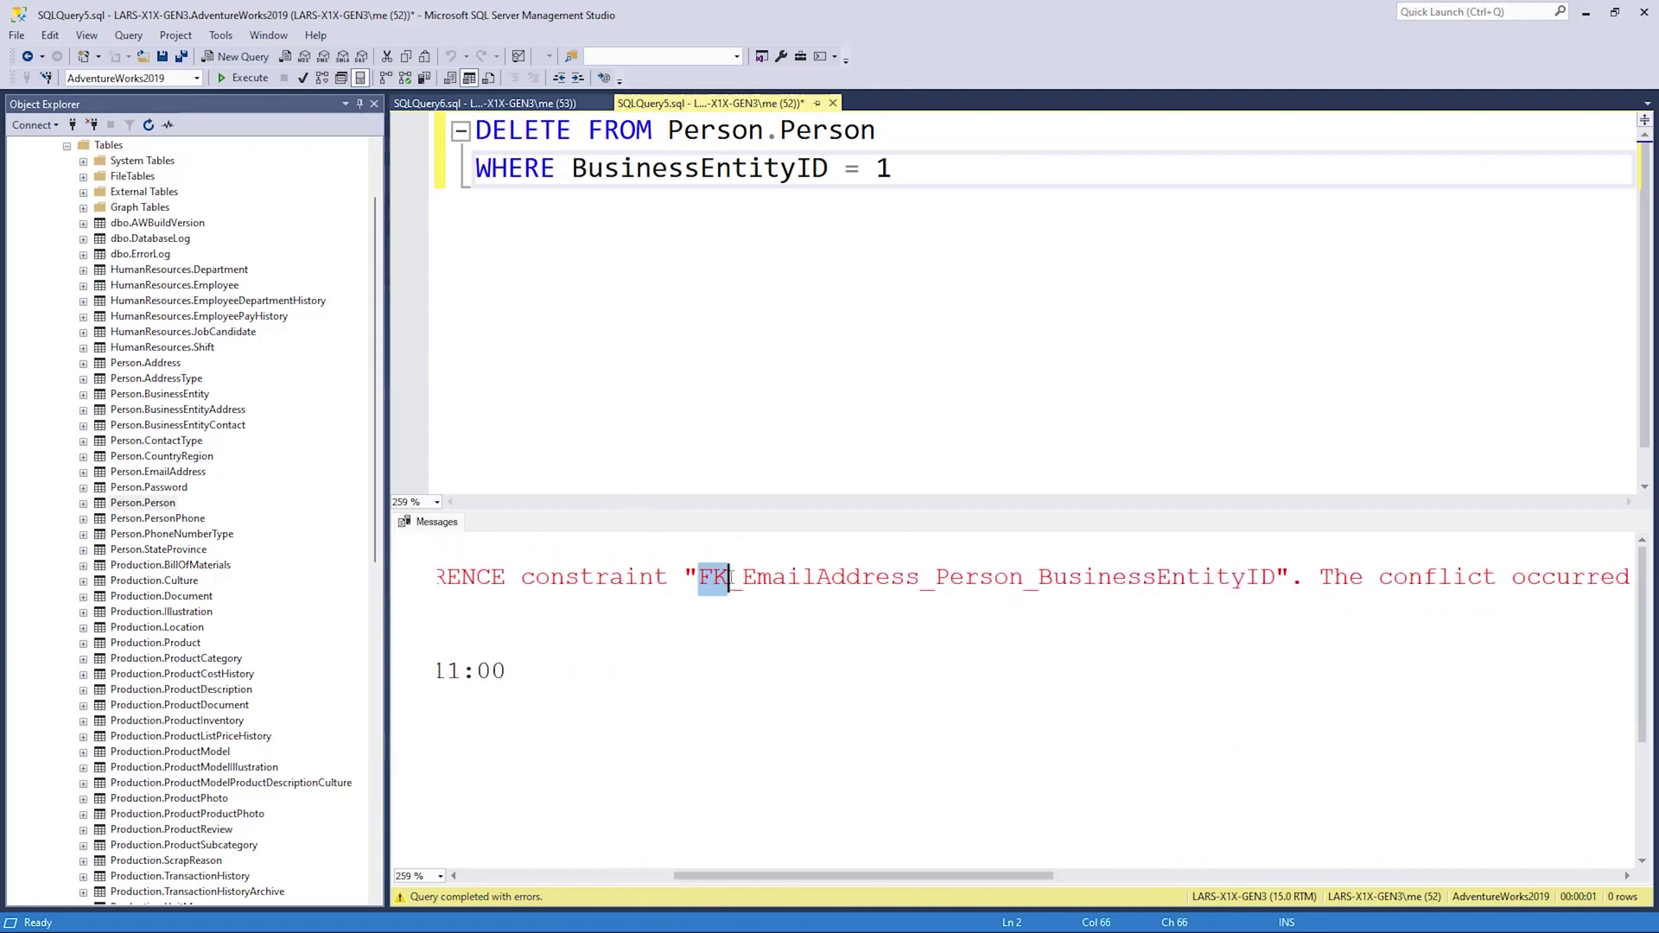
{"action": "left_click", "coordinate": [724, 581]}
{"action": "left_click_drag", "start_coordinate": [842, 877], "coordinate": [600, 877]}
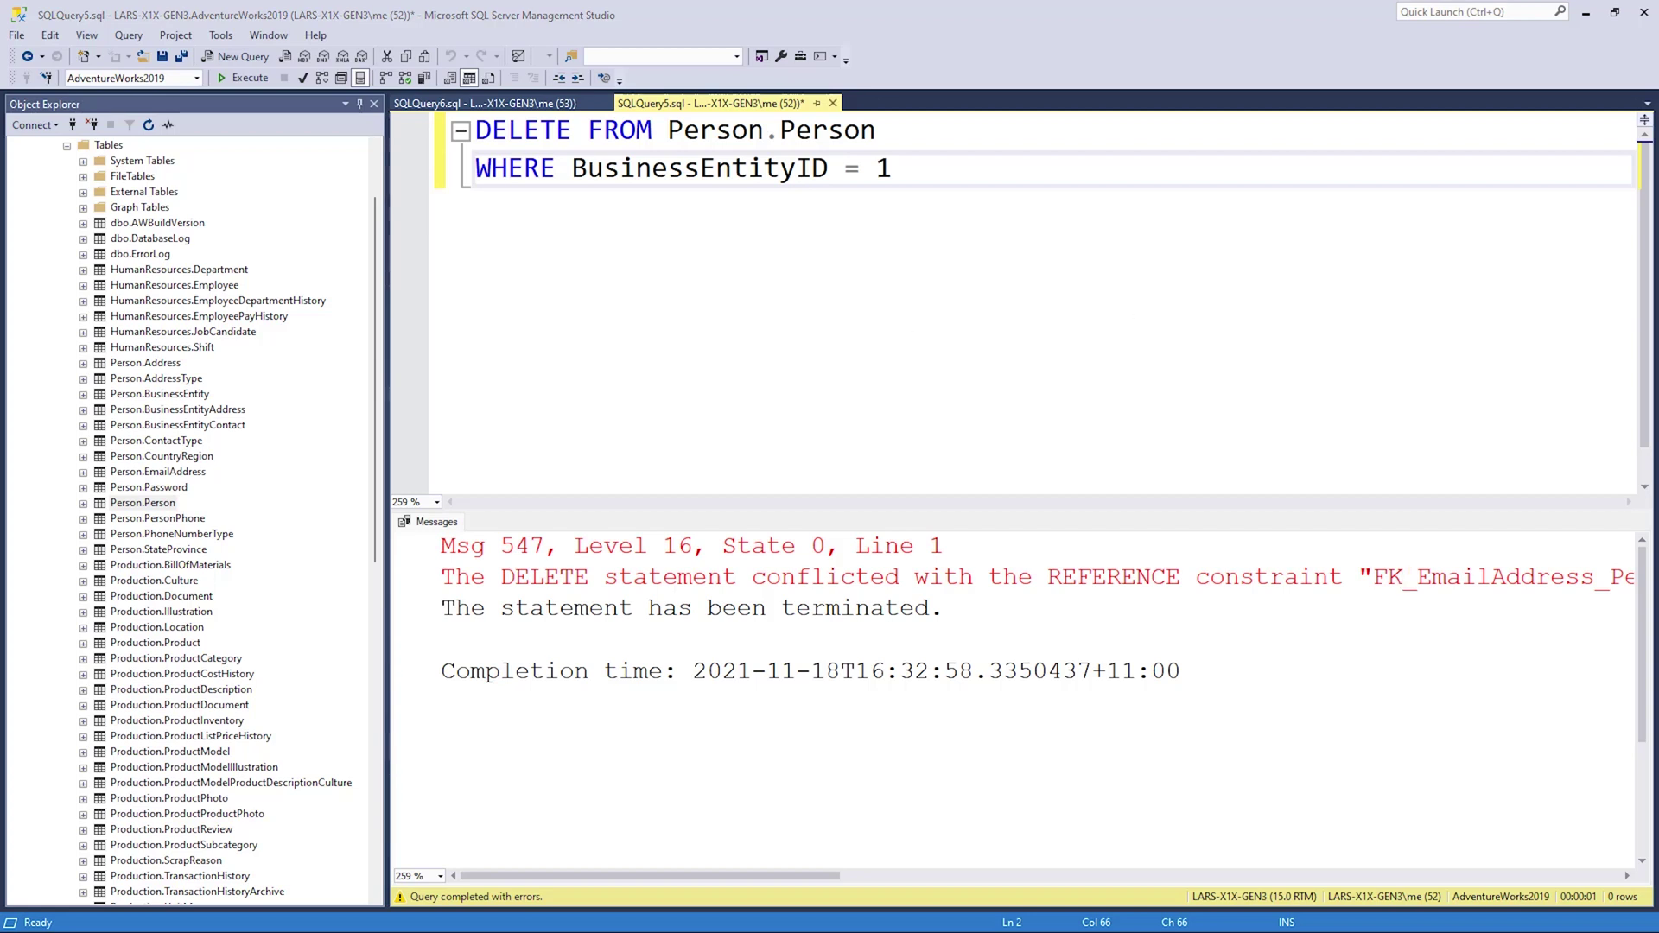
{"action": "key", "text": "ctrl+z"}
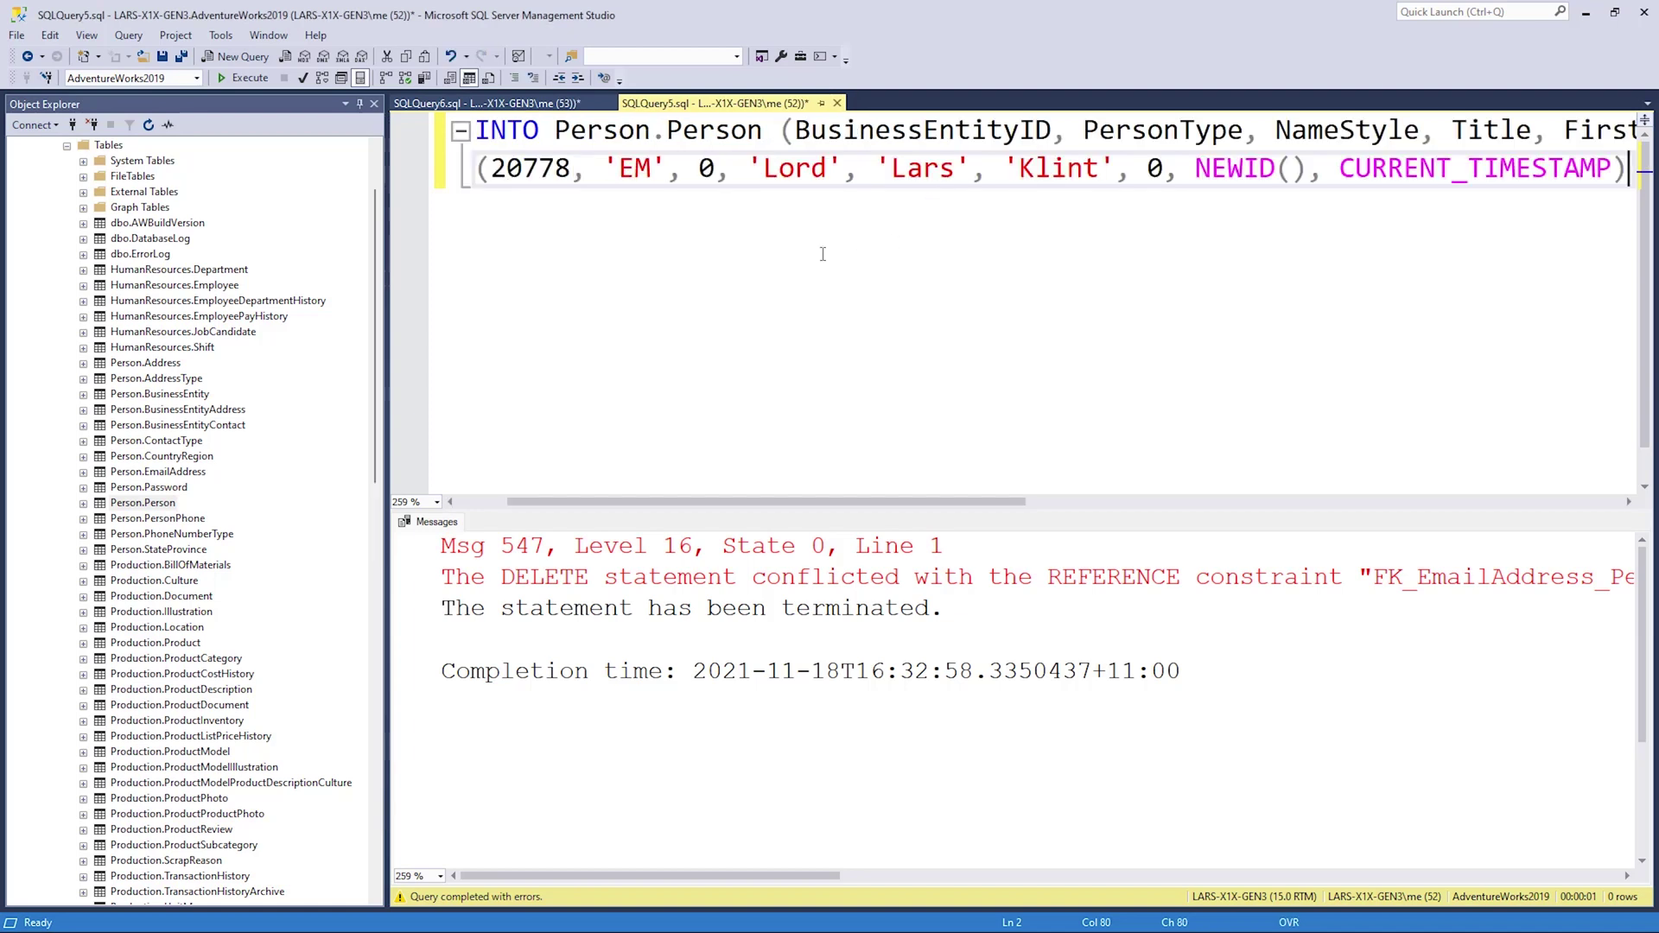
{"action": "left_click_drag", "start_coordinate": [711, 502], "coordinate": [650, 502]}
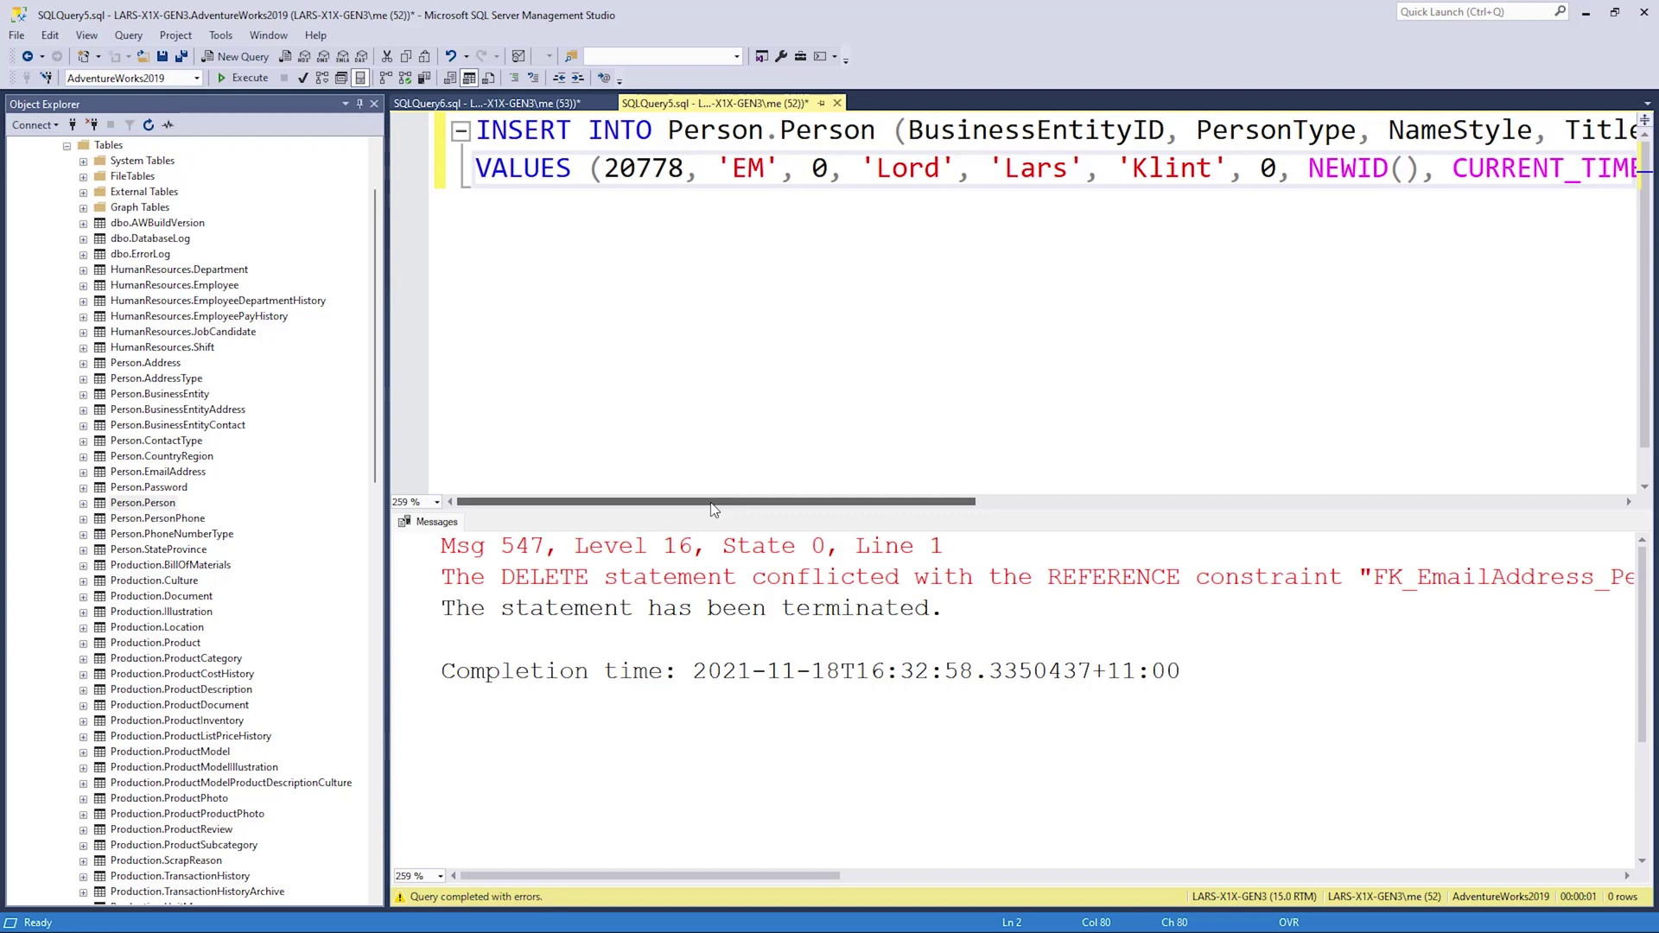
{"action": "left_click_drag", "start_coordinate": [712, 504], "coordinate": [1201, 510]}
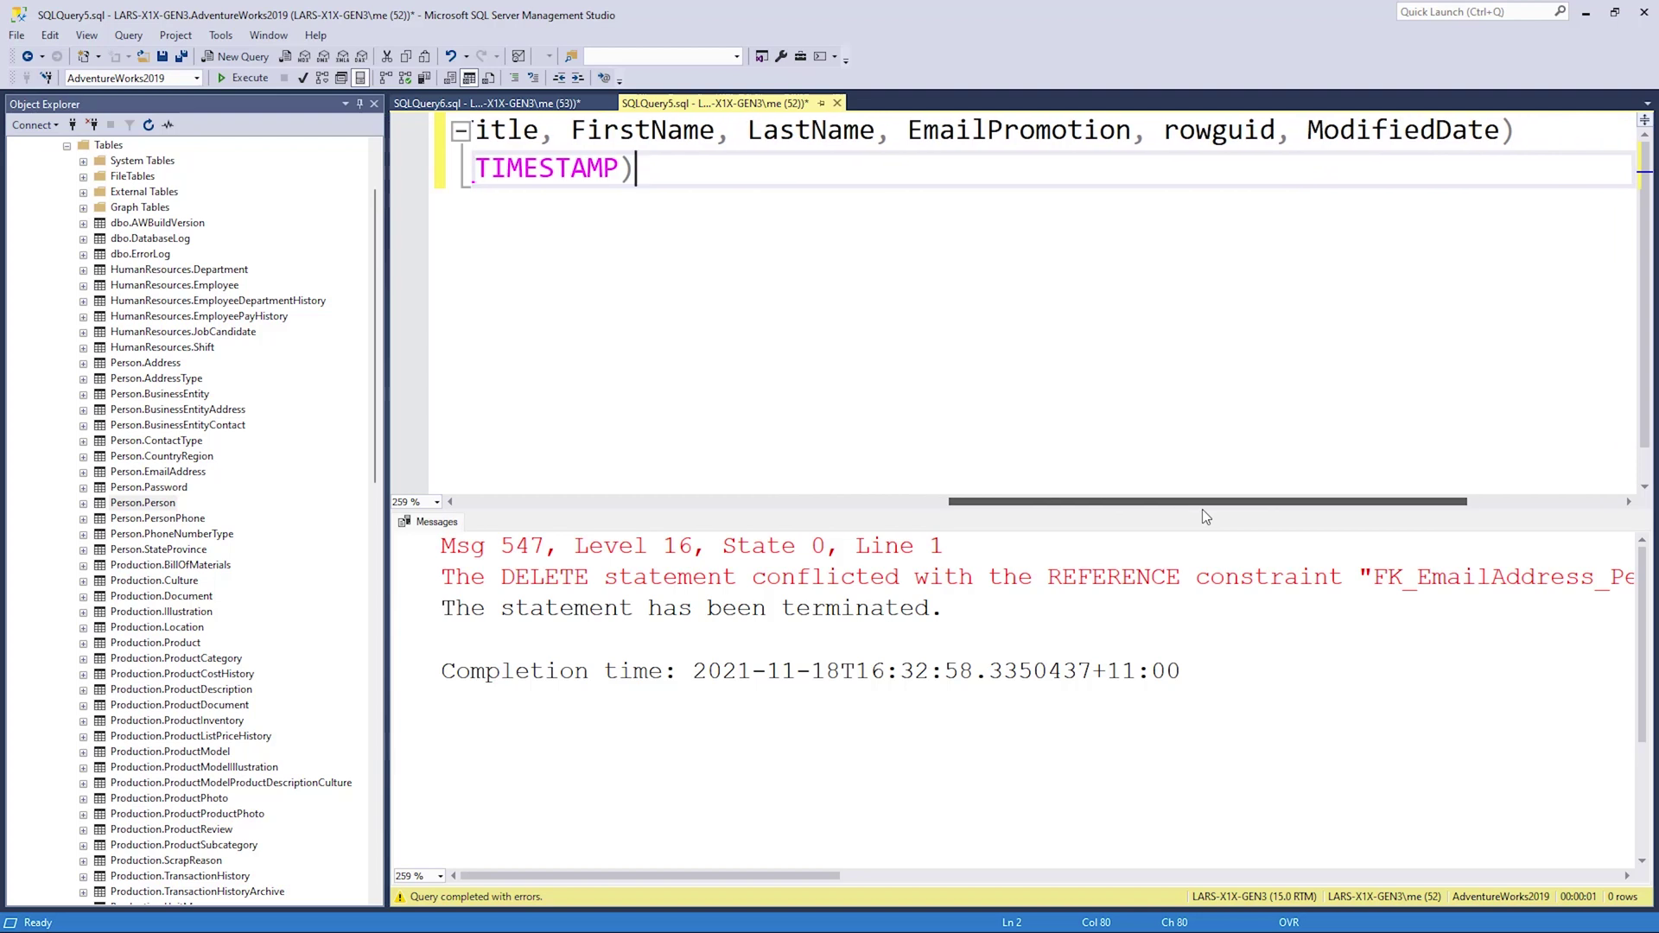
{"action": "left_click_drag", "start_coordinate": [1203, 504], "coordinate": [672, 501]}
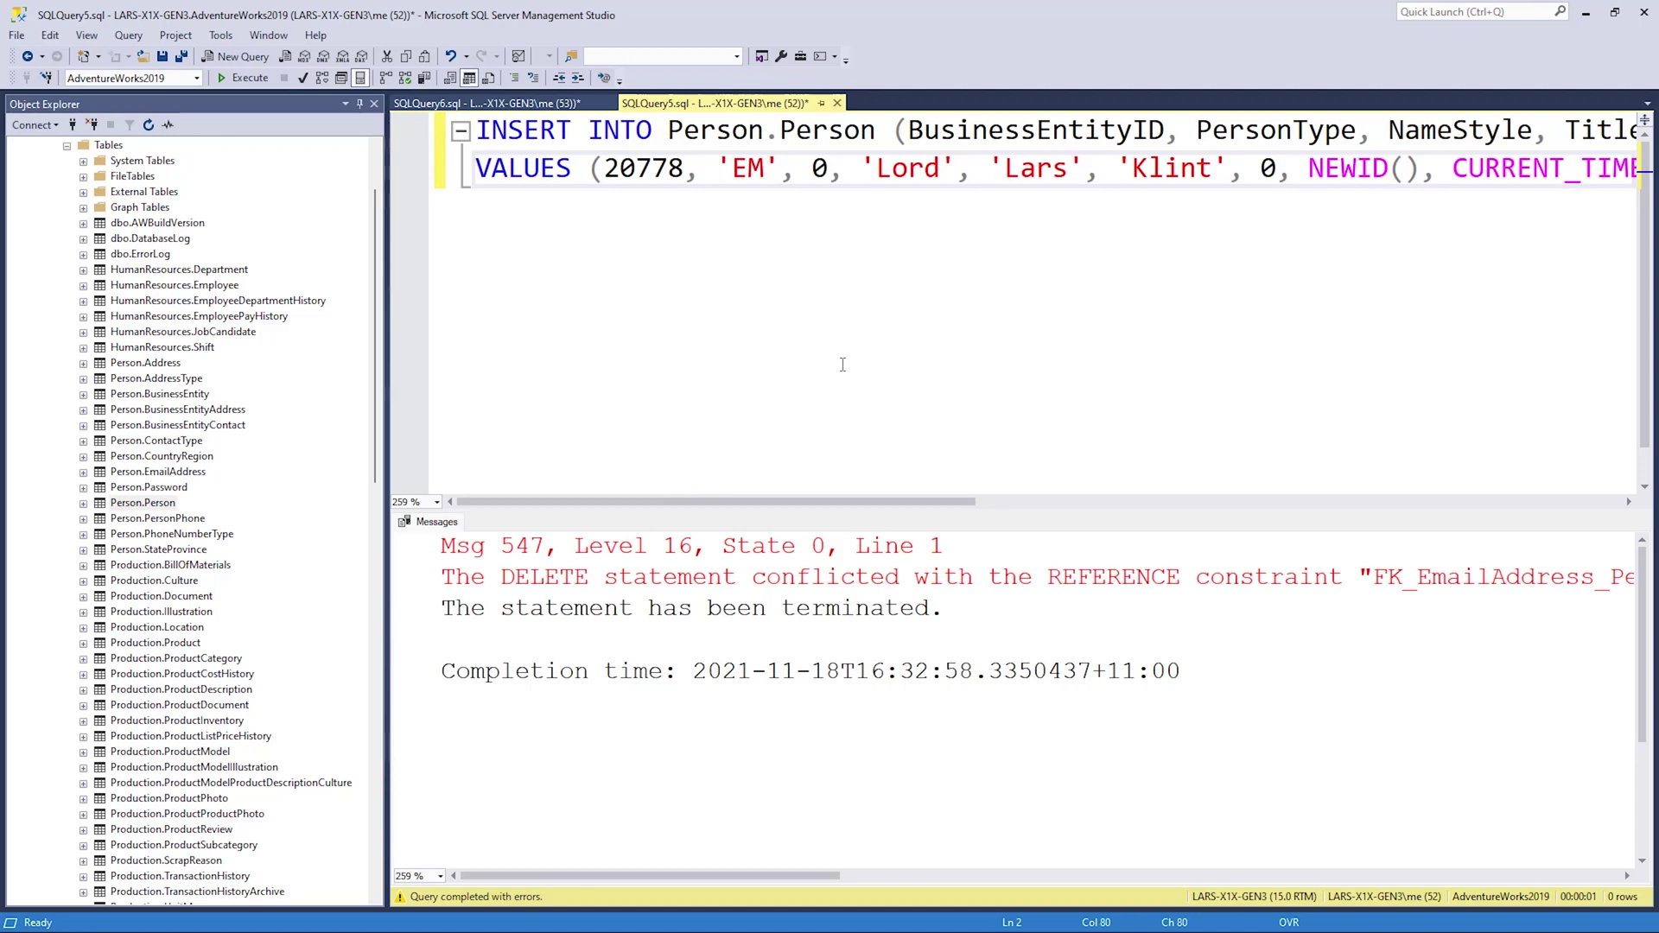
{"action": "double_click", "coordinate": [142, 502]}
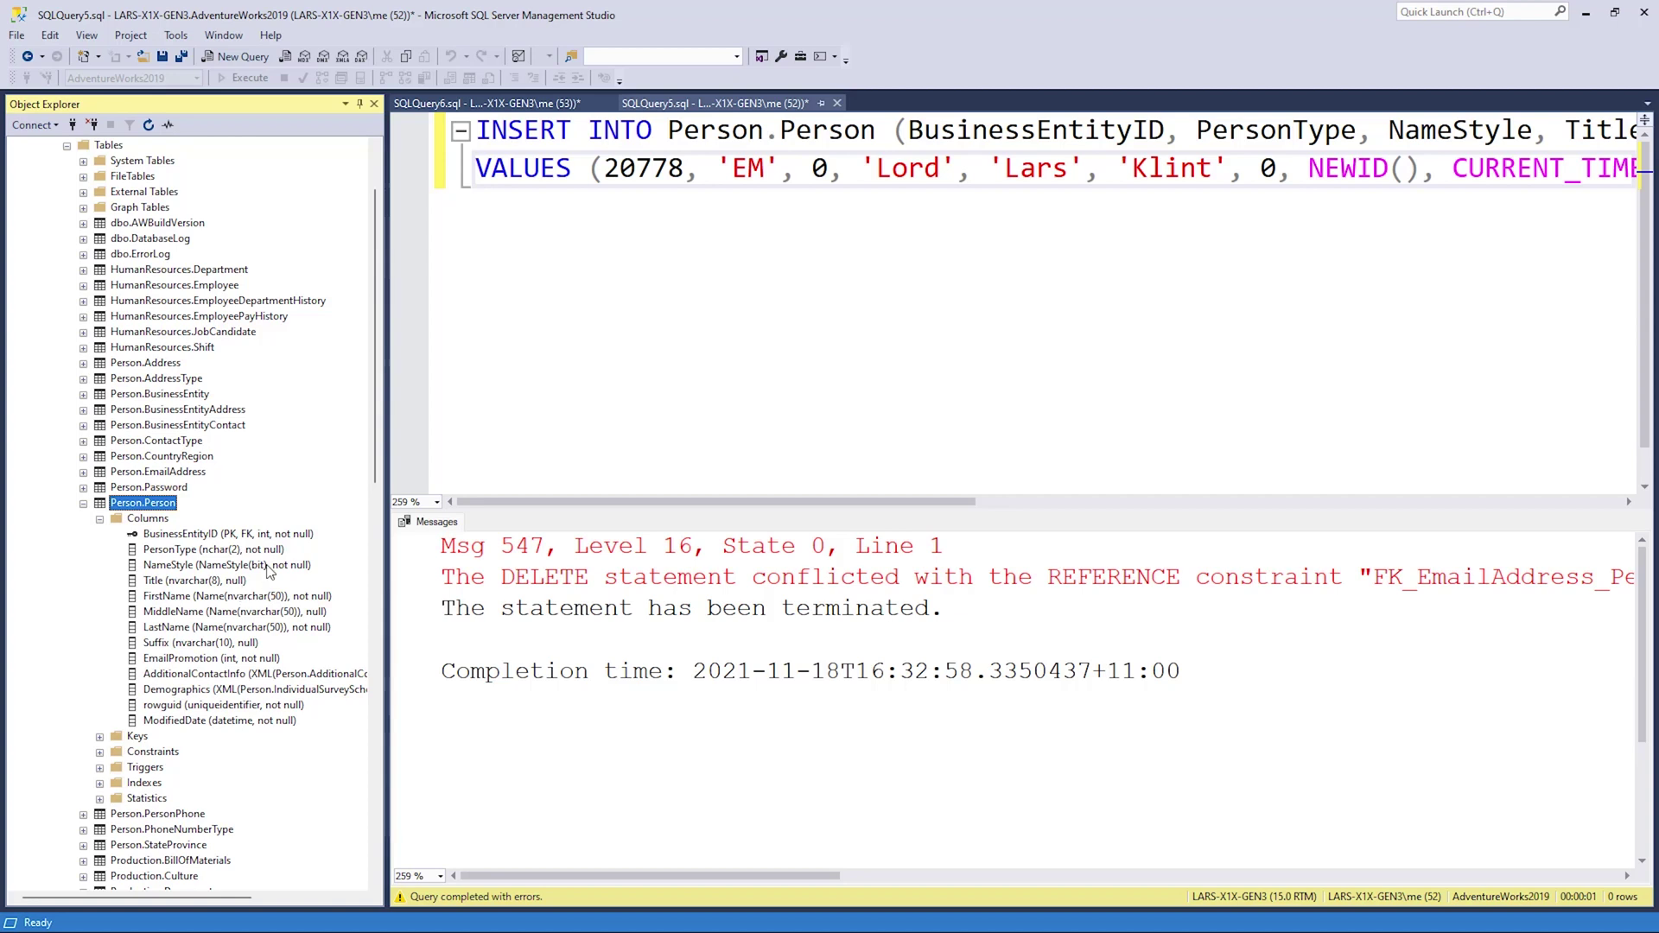
Return to the INSERT statement beside the expanded Person.Person column list
{"action": "left_click", "coordinate": [684, 169]}
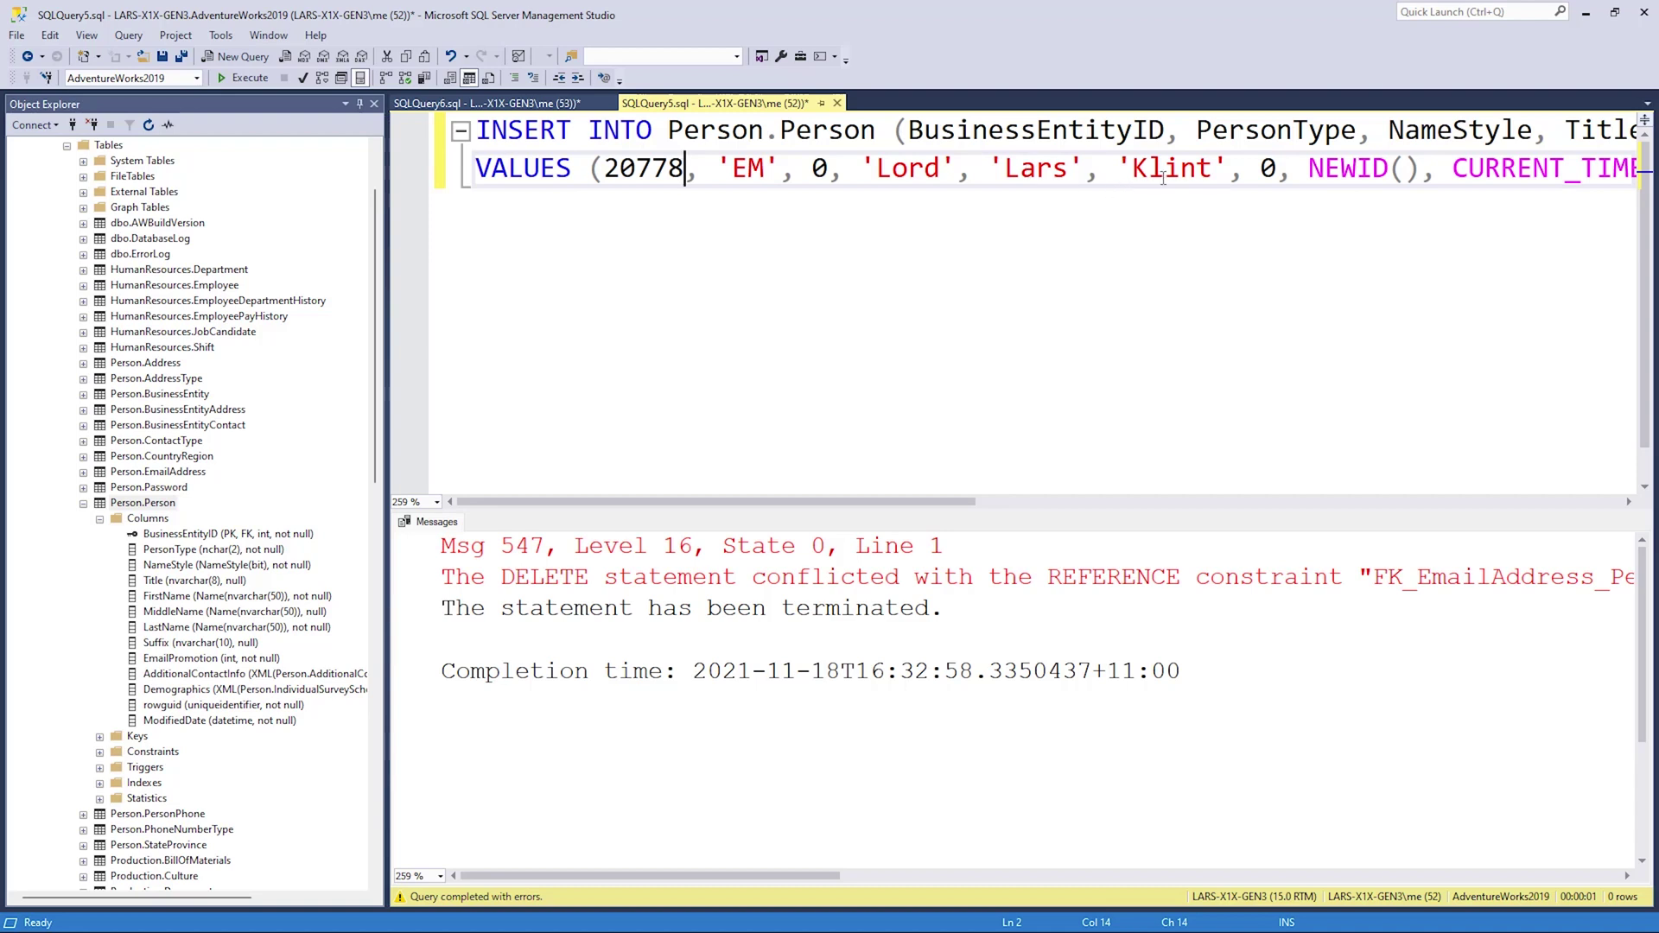
{"action": "left_click_drag", "start_coordinate": [946, 503], "coordinate": [1227, 502]}
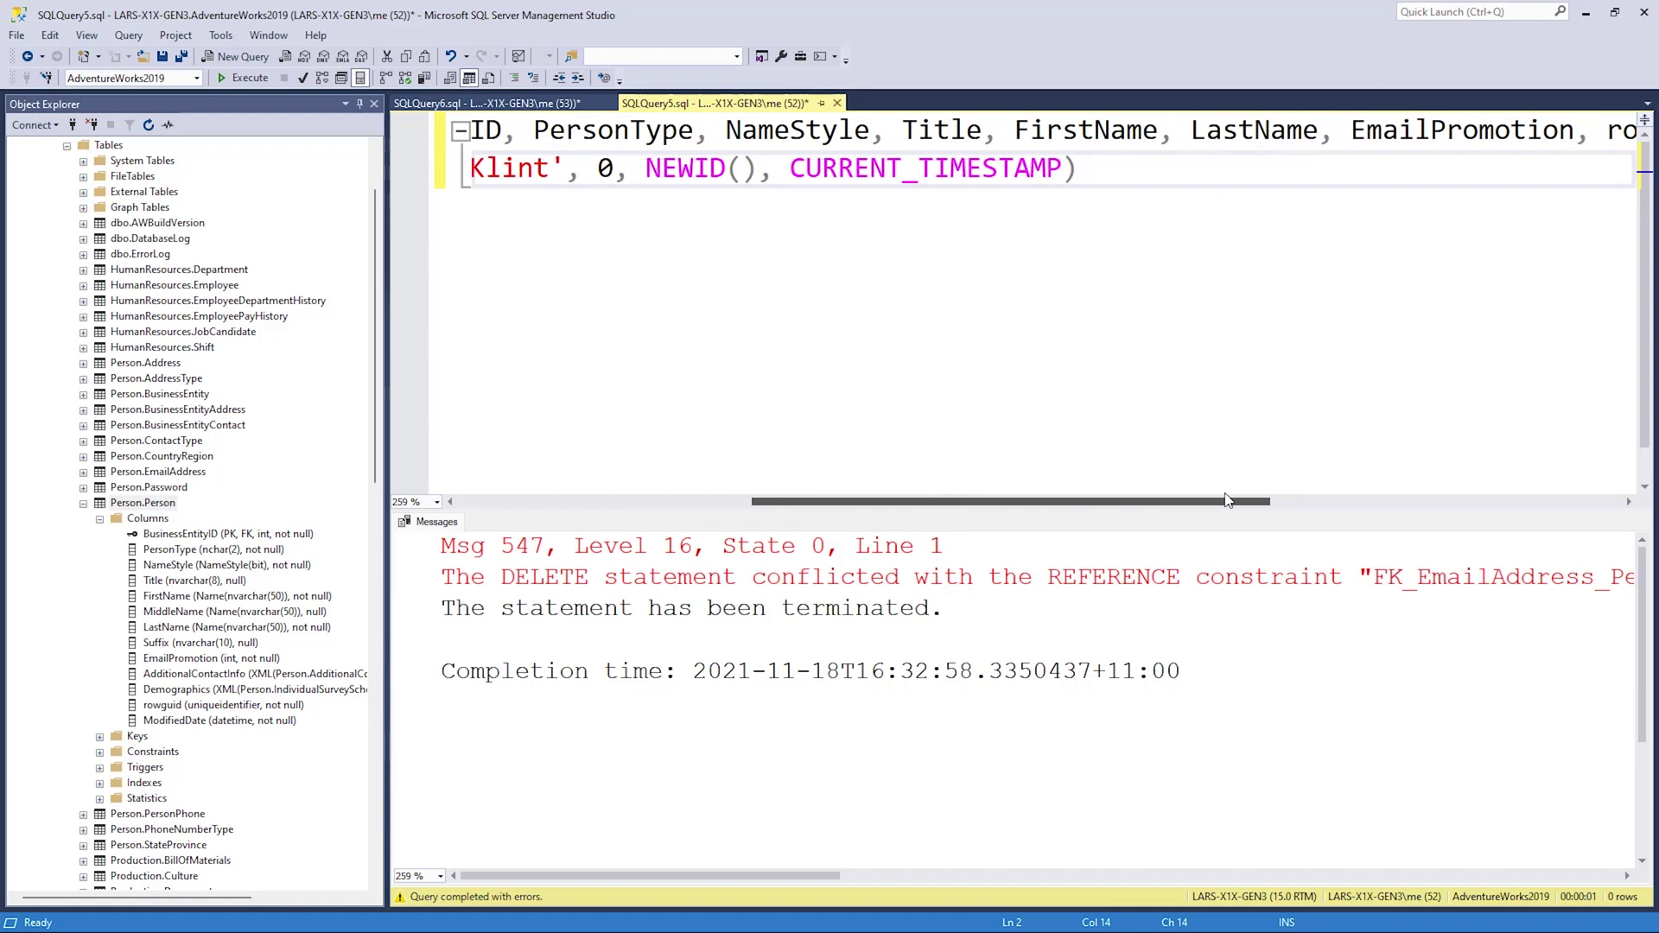
{"action": "left_click_drag", "start_coordinate": [1227, 502], "coordinate": [1287, 506]}
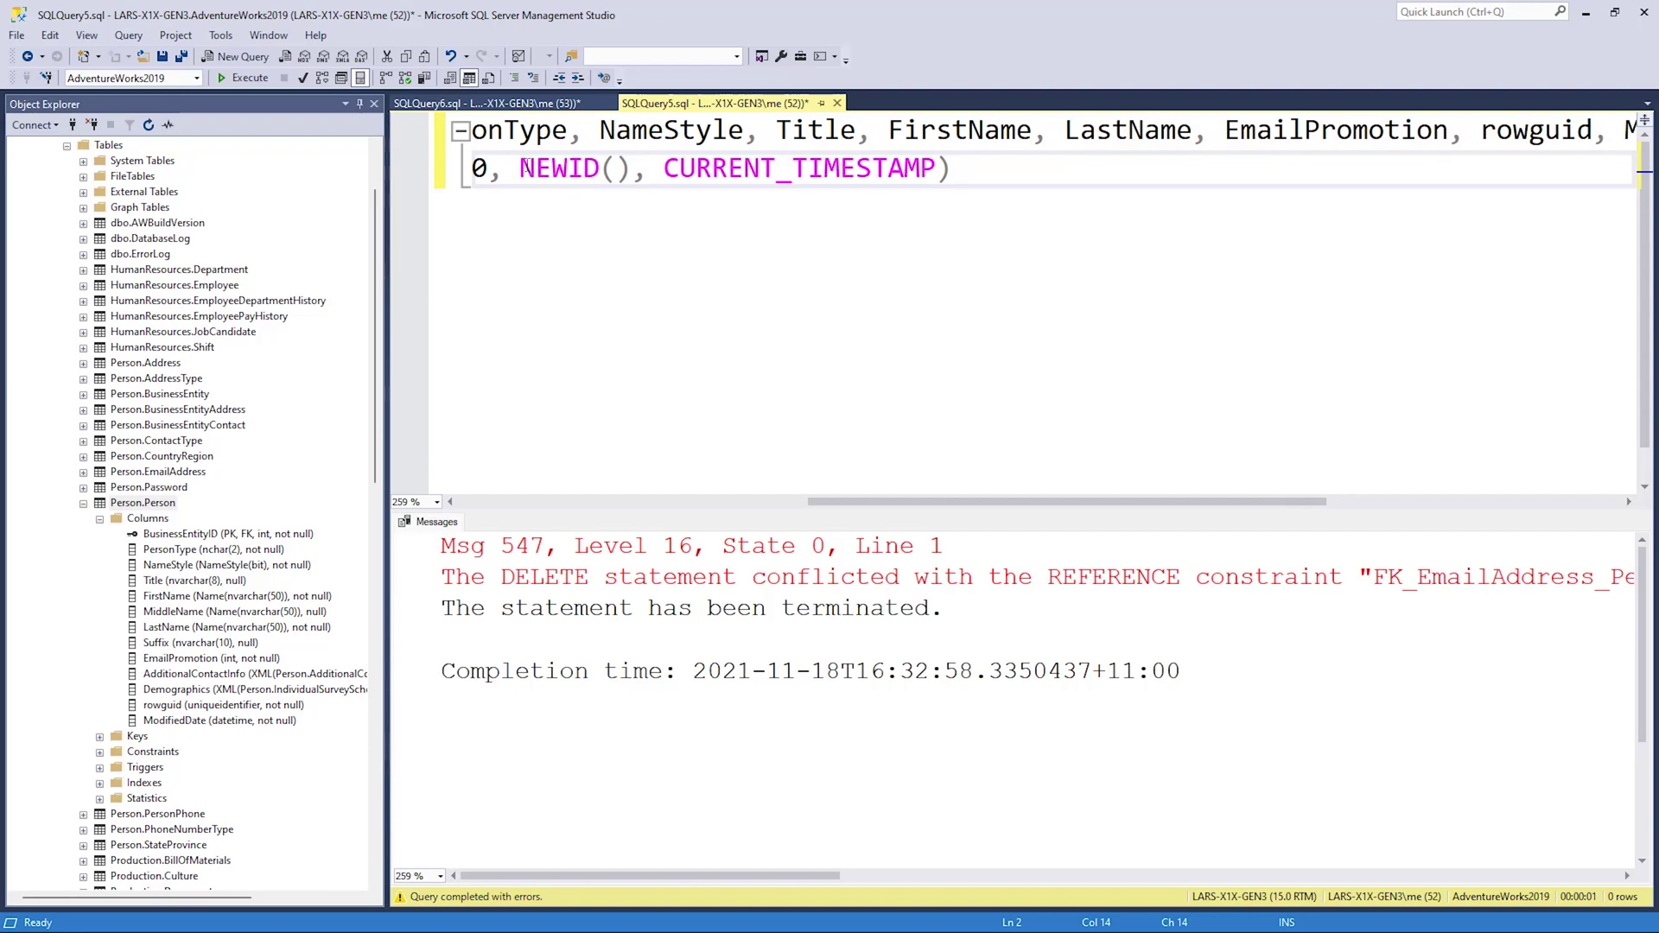
{"action": "left_click_drag", "start_coordinate": [519, 167], "coordinate": [604, 167]}
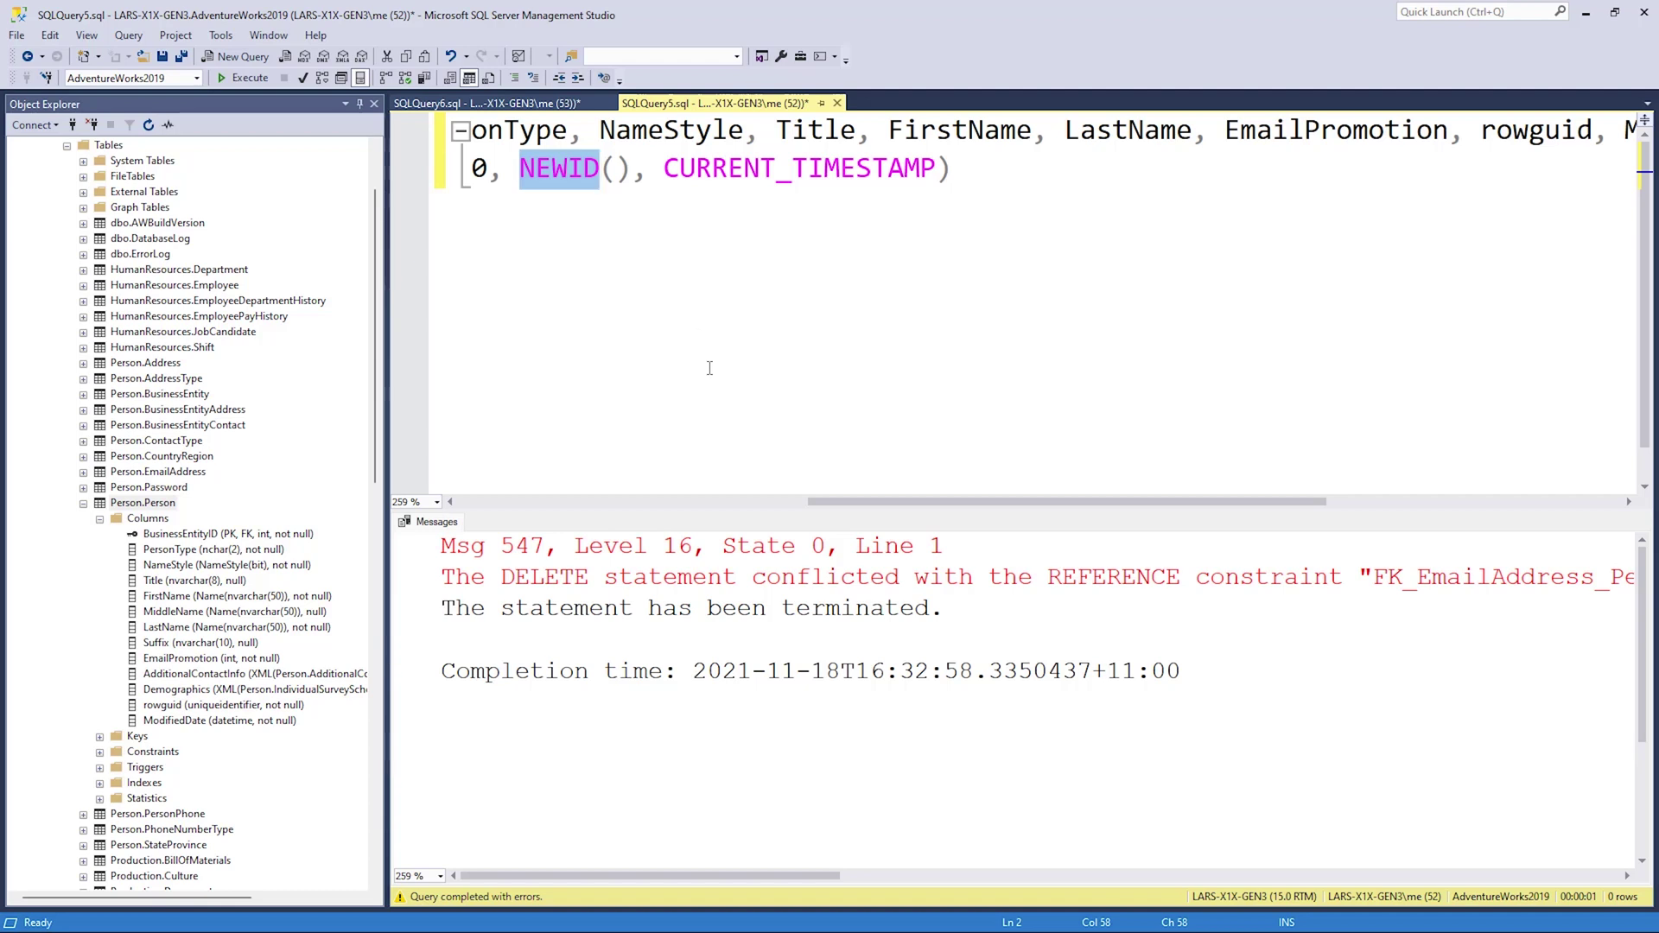
{"action": "left_click_drag", "start_coordinate": [664, 168], "coordinate": [940, 168]}
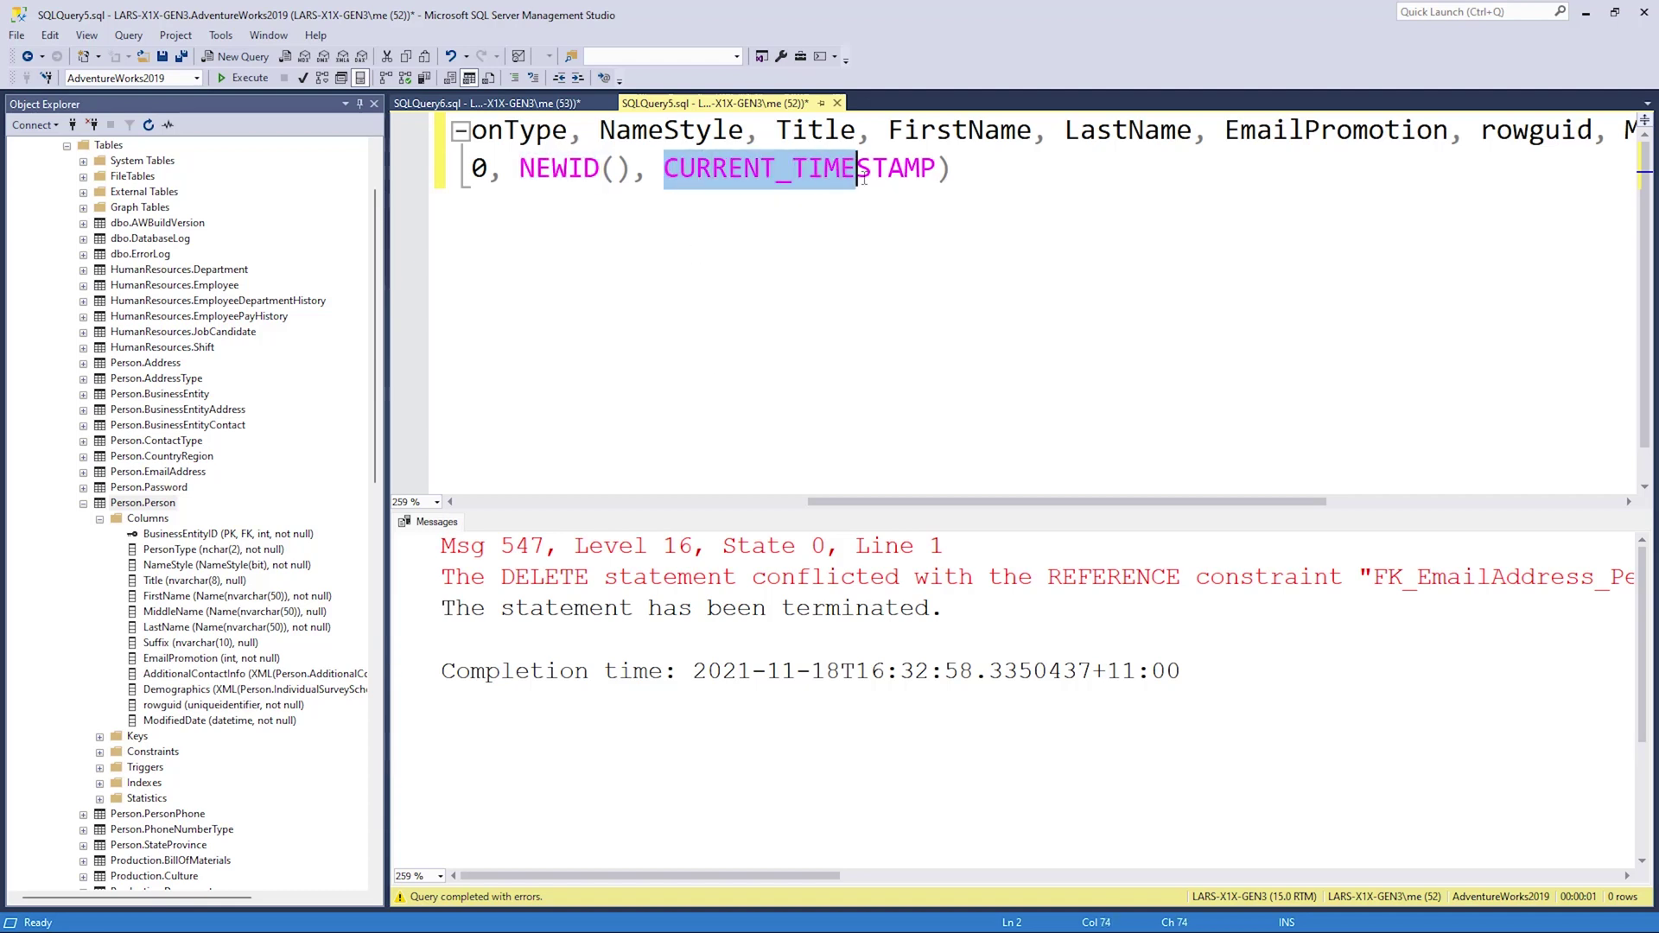
{"action": "left_click", "coordinate": [985, 324]}
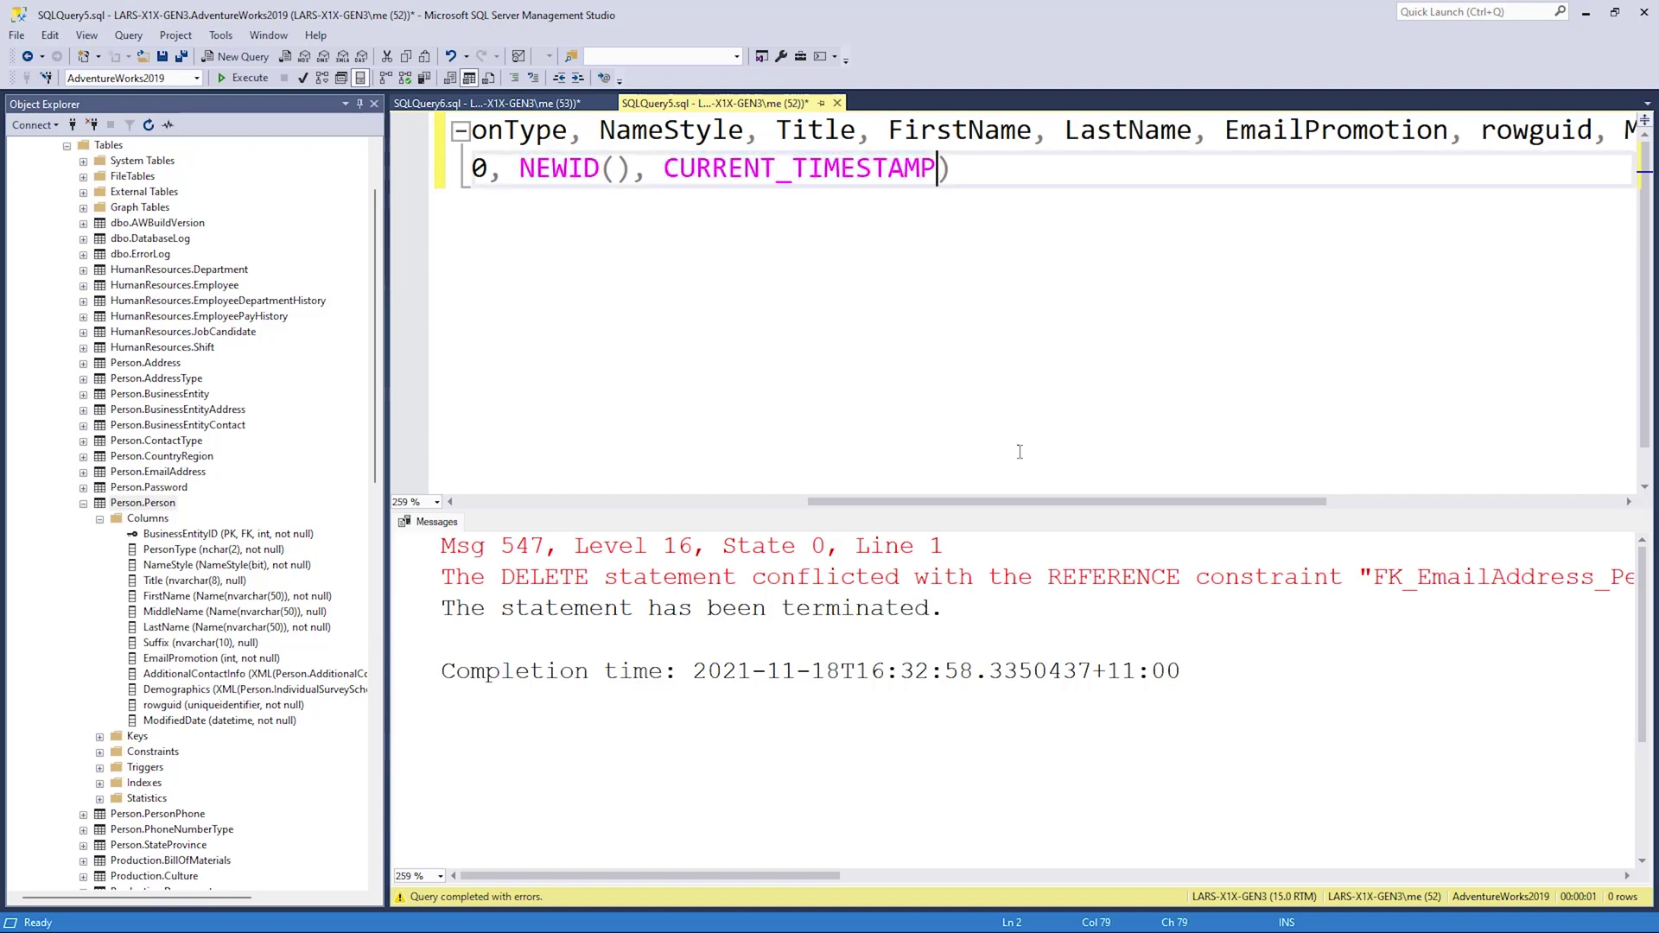
{"action": "left_click_drag", "start_coordinate": [1041, 503], "coordinate": [1160, 514]}
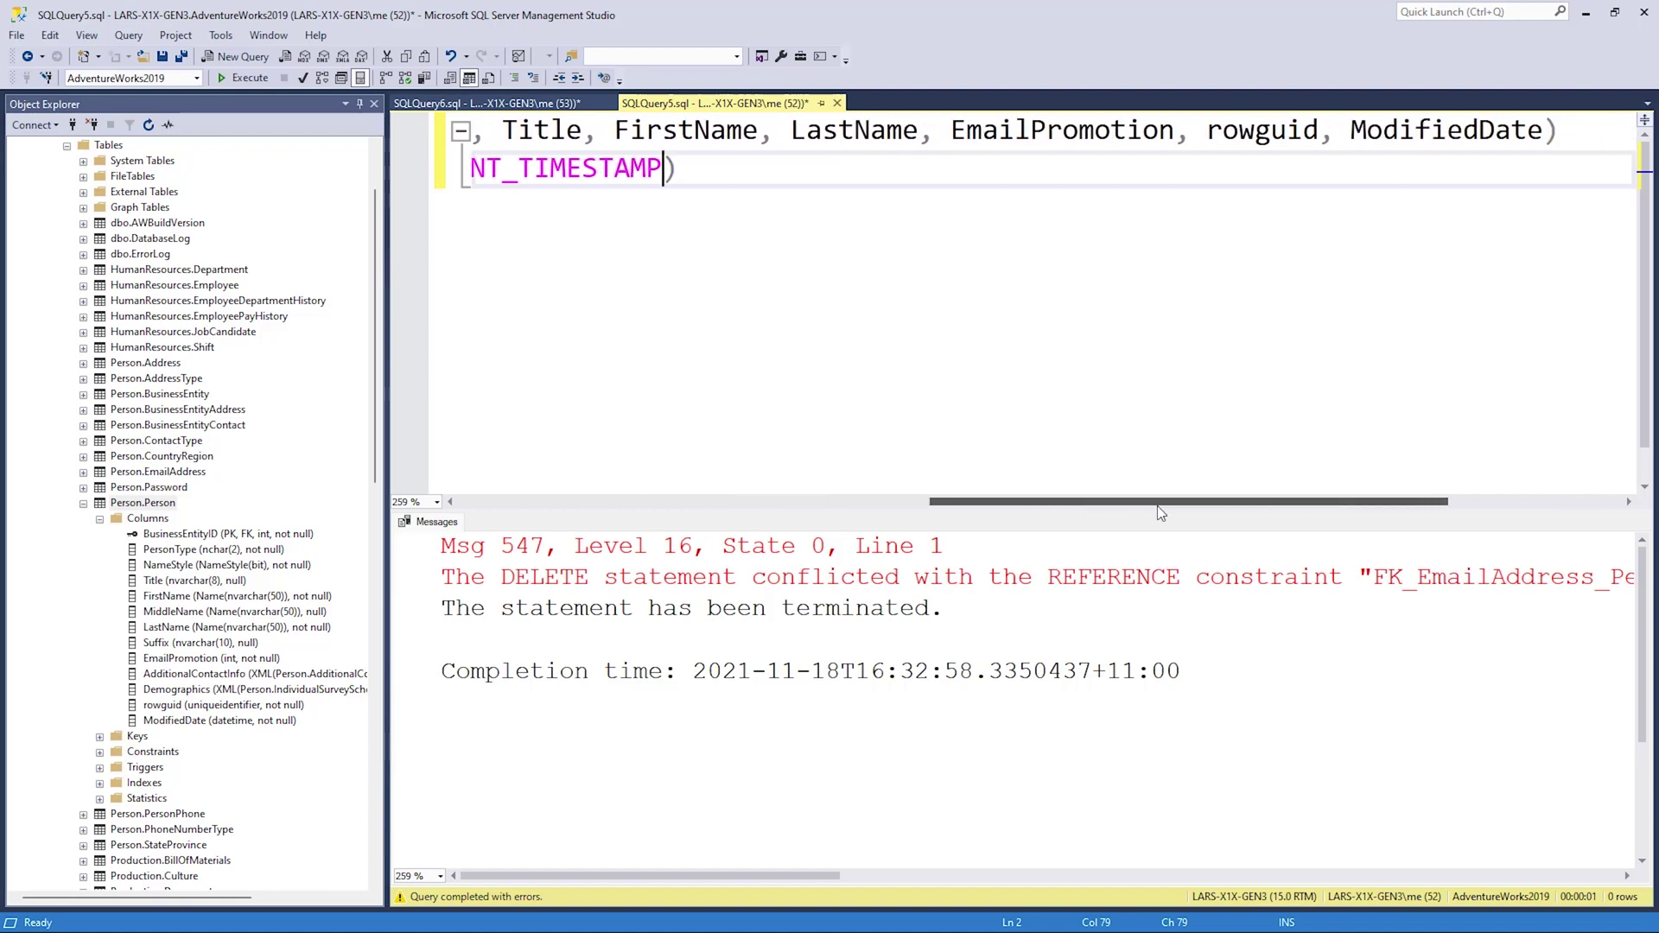
{"action": "left_click_drag", "start_coordinate": [1160, 514], "coordinate": [622, 503]}
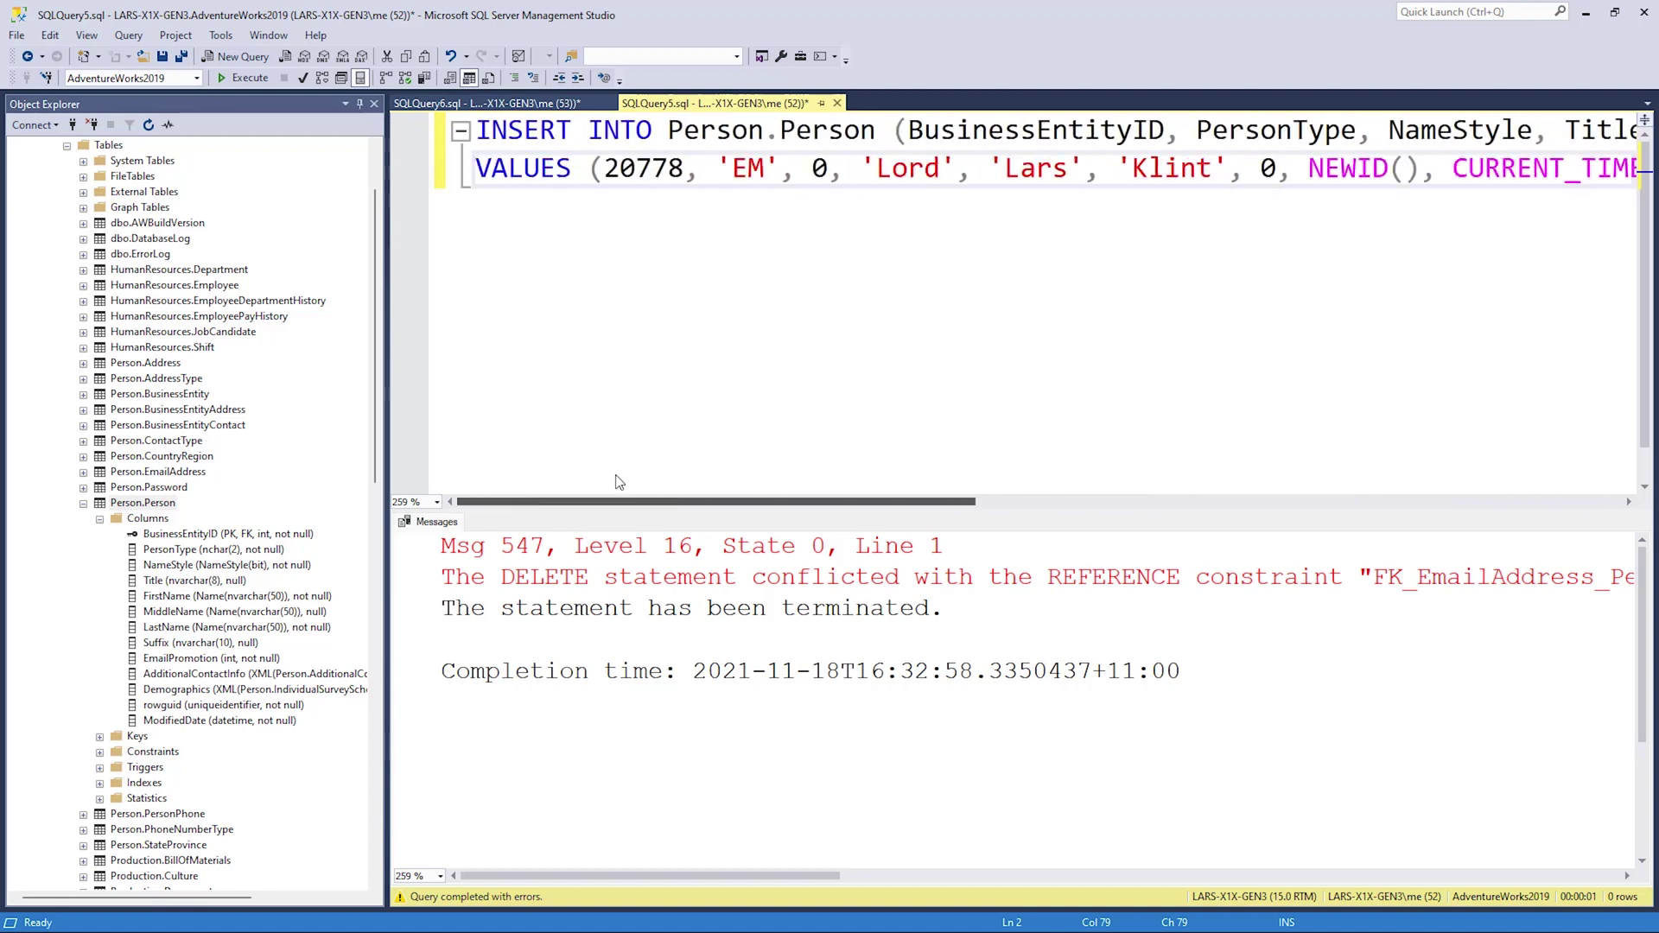
Run the Lord Lars Klint INSERT twice, both failing on FK_Person_BusinessEntity_BusinessEntityID
{"action": "left_click", "coordinate": [249, 77]}
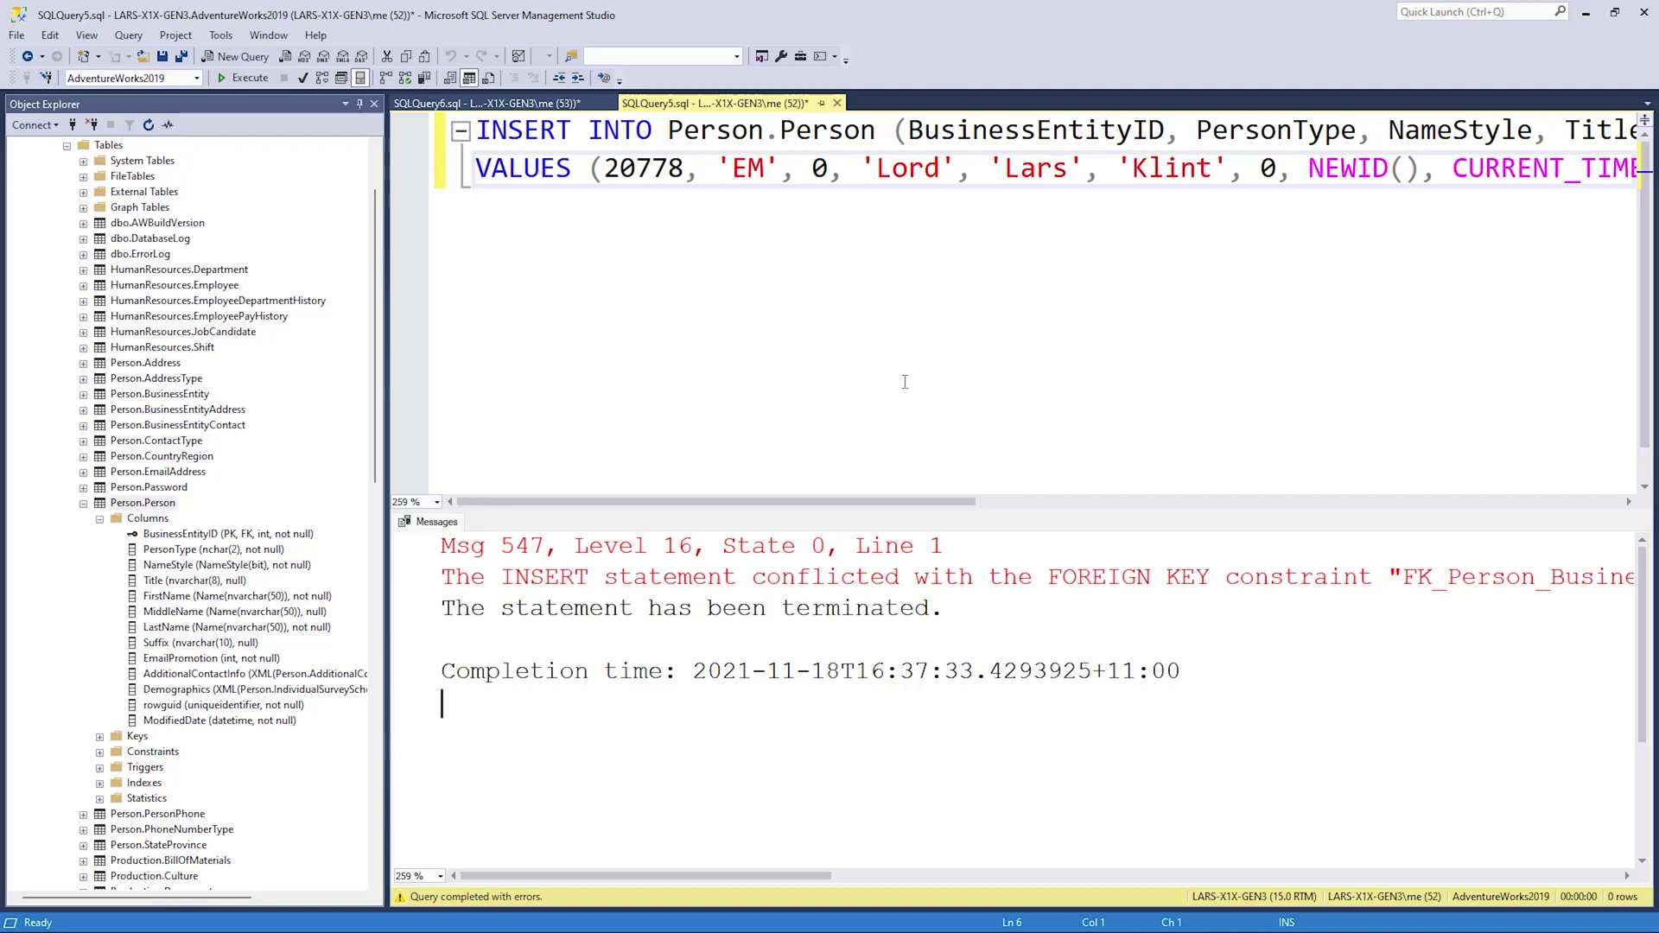
{"action": "left_click_drag", "start_coordinate": [722, 882], "coordinate": [941, 880]}
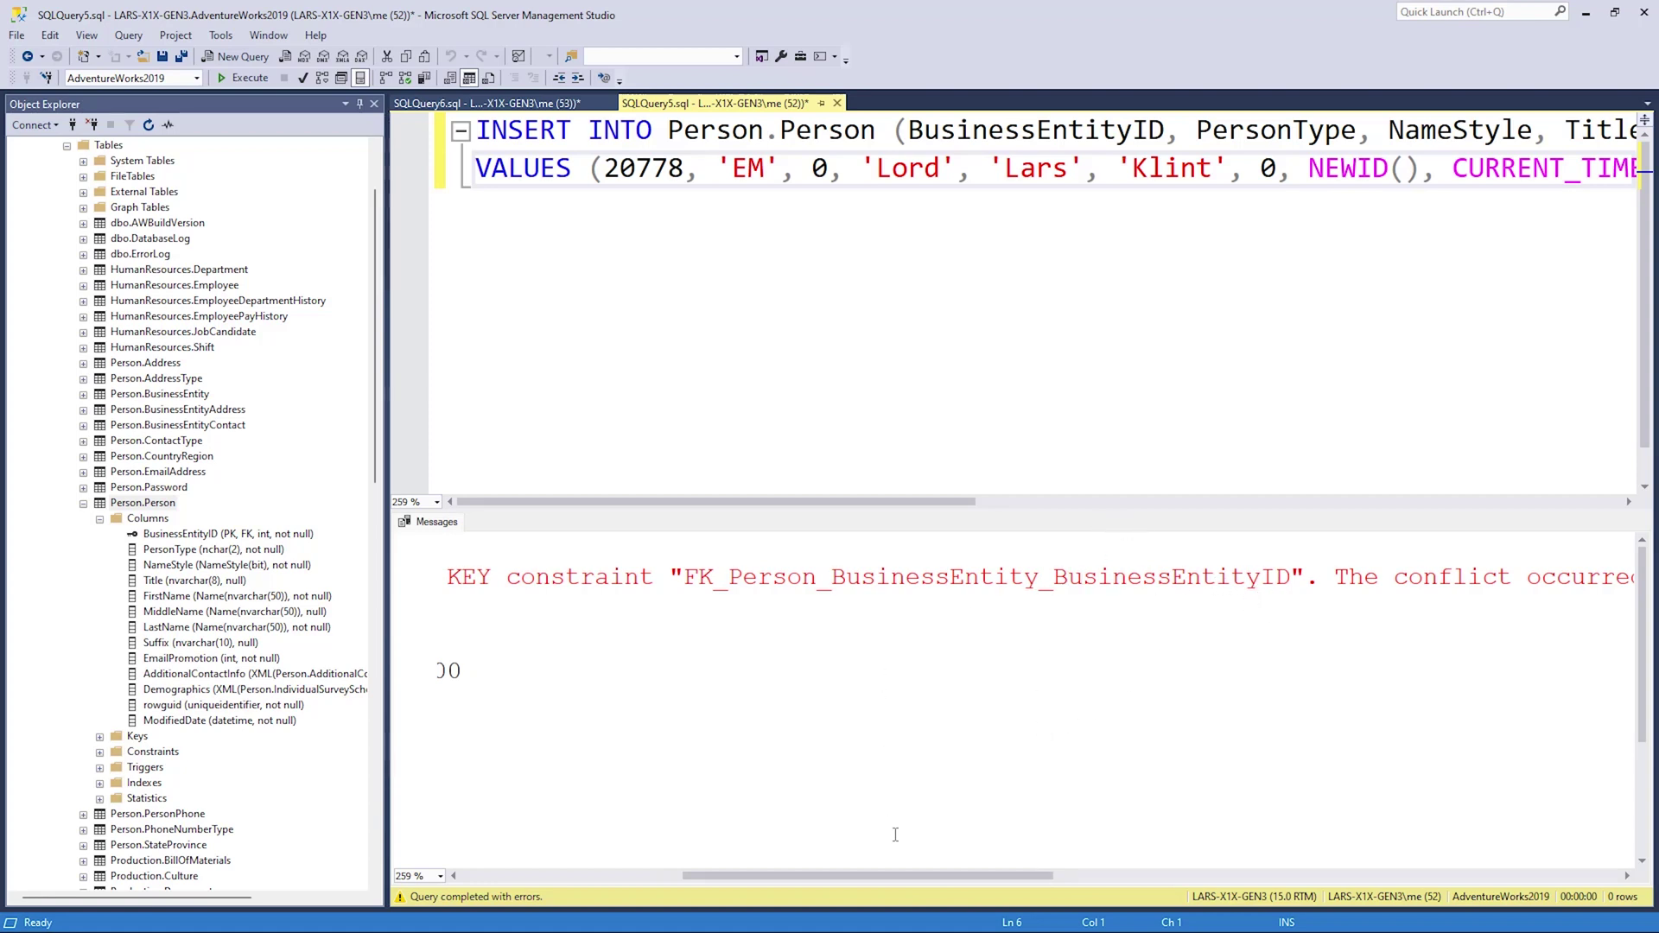
{"action": "left_click_drag", "start_coordinate": [869, 876], "coordinate": [1349, 879]}
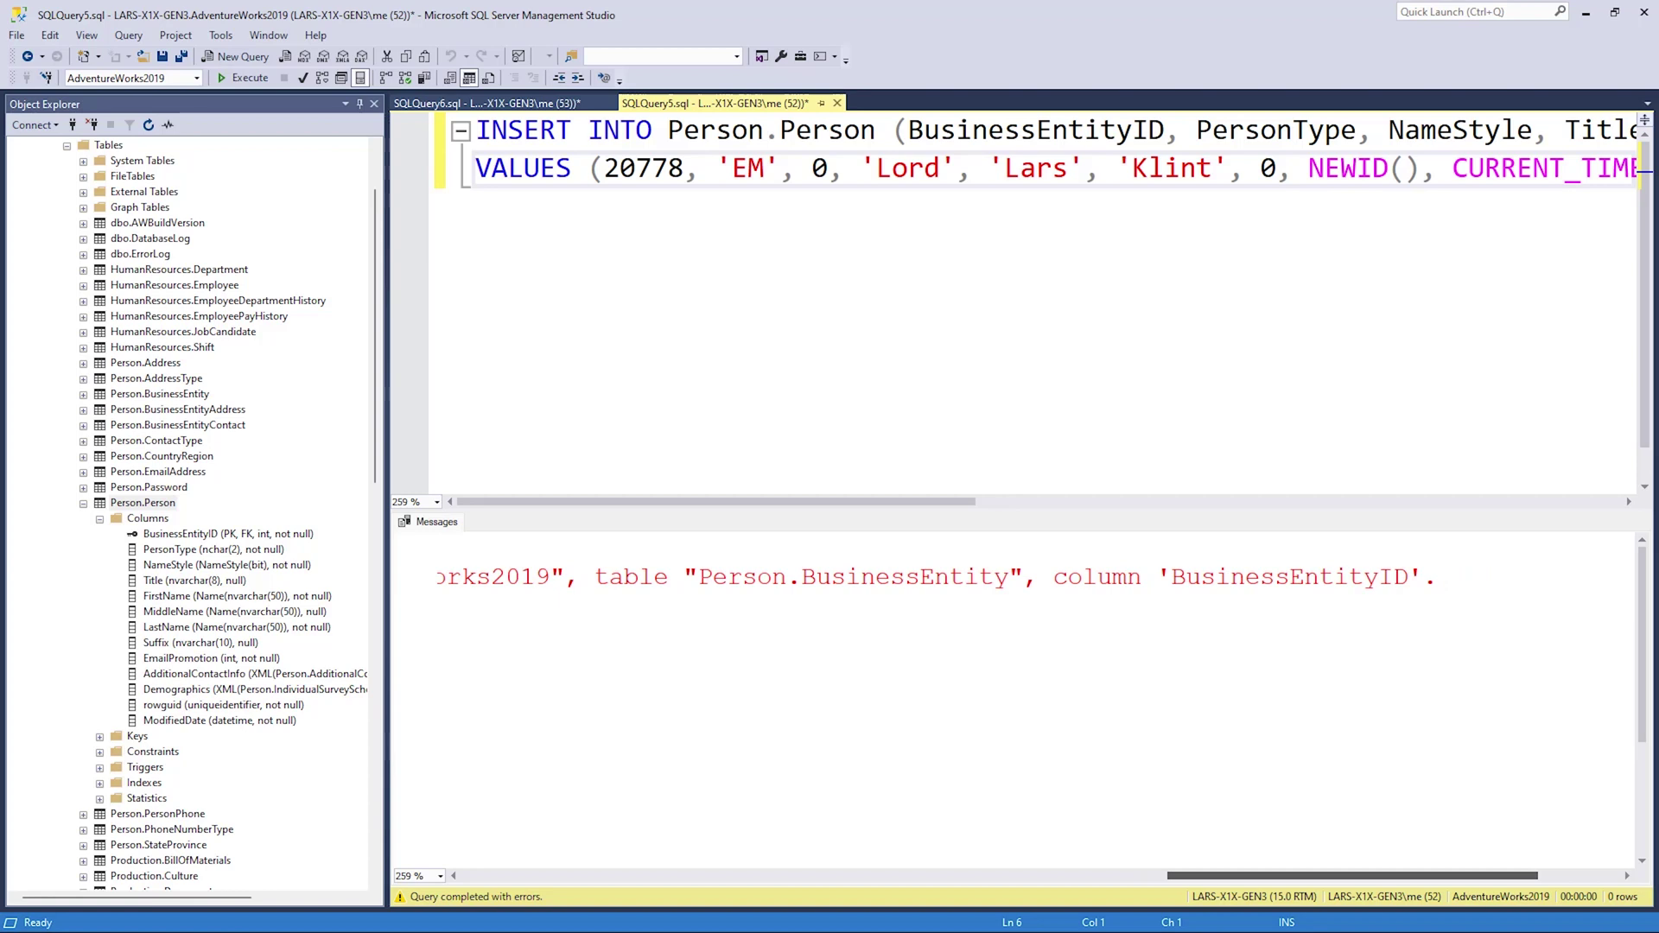
{"action": "mouse_move", "coordinate": [1349, 879]}
{"action": "left_mouse_down"}
{"action": "mouse_move", "coordinate": [655, 885]}
{"action": "mouse_move", "coordinate": [1315, 877]}
{"action": "left_mouse_up"}
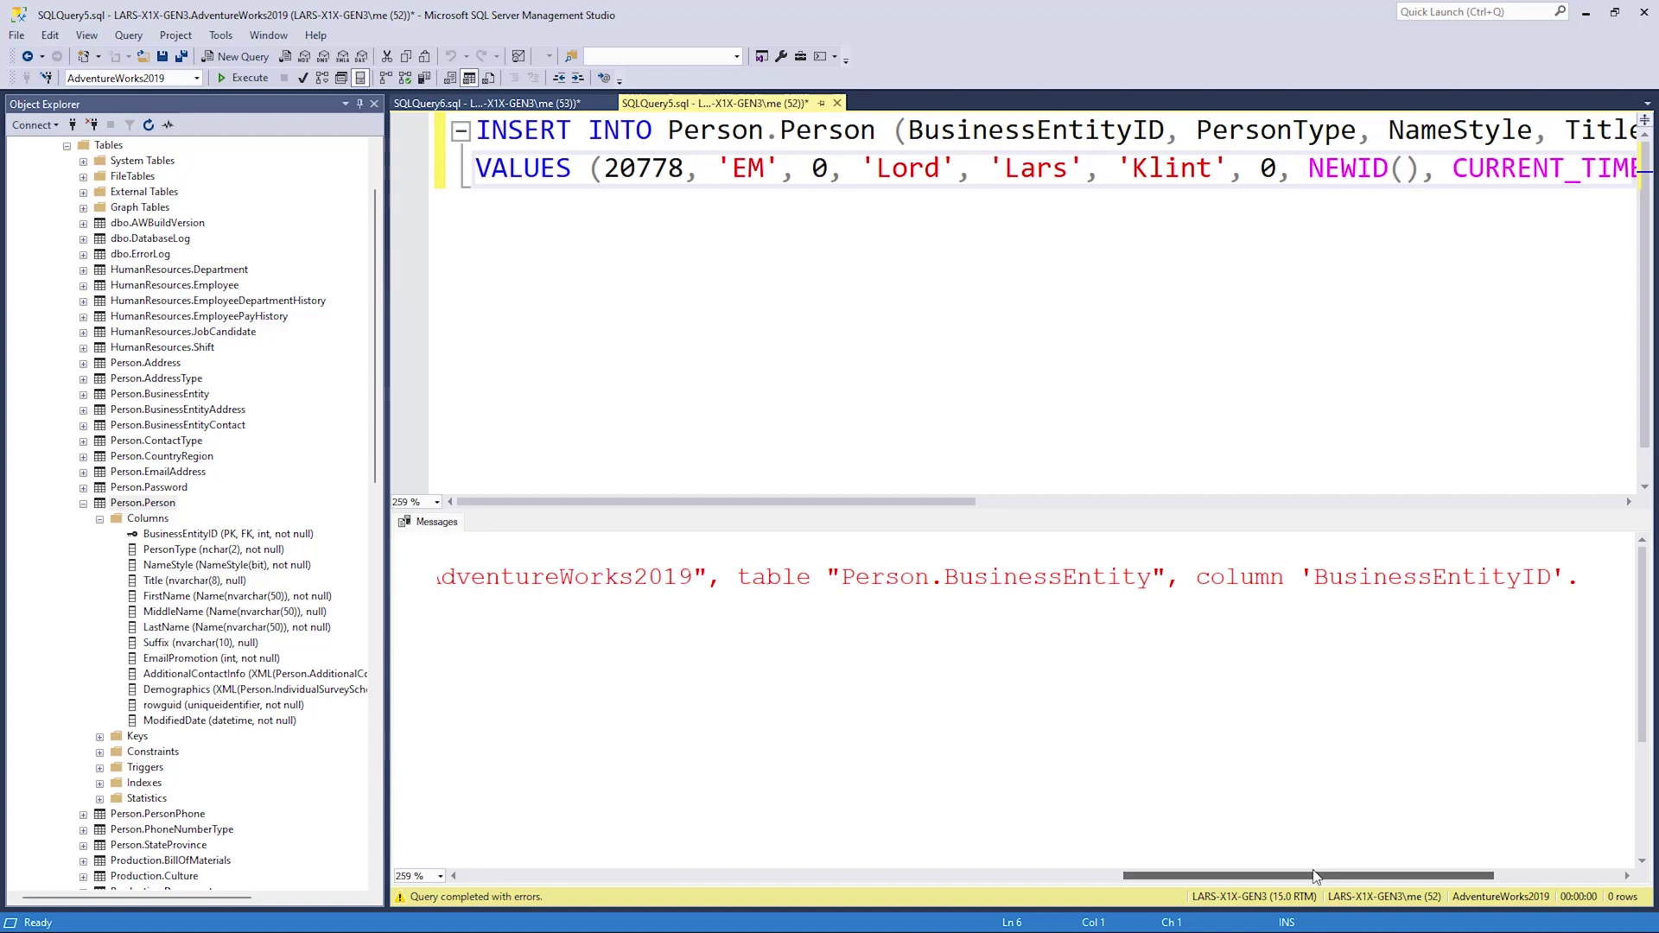
{"action": "key", "text": "F5"}
{"action": "left_click", "coordinate": [670, 166]}
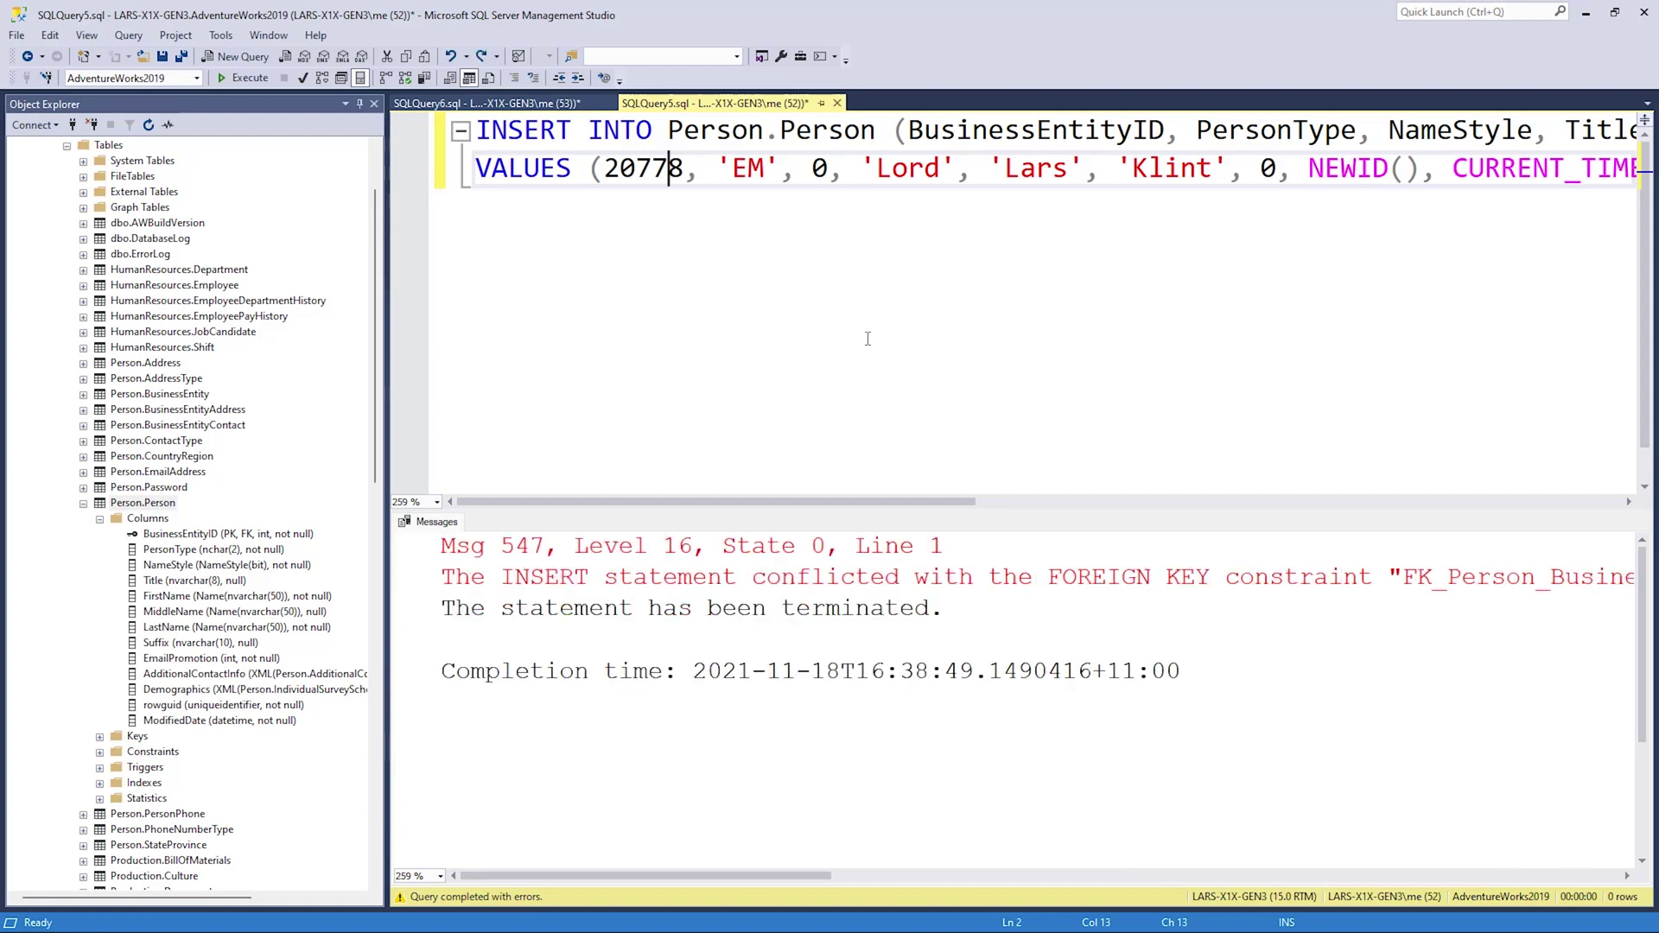